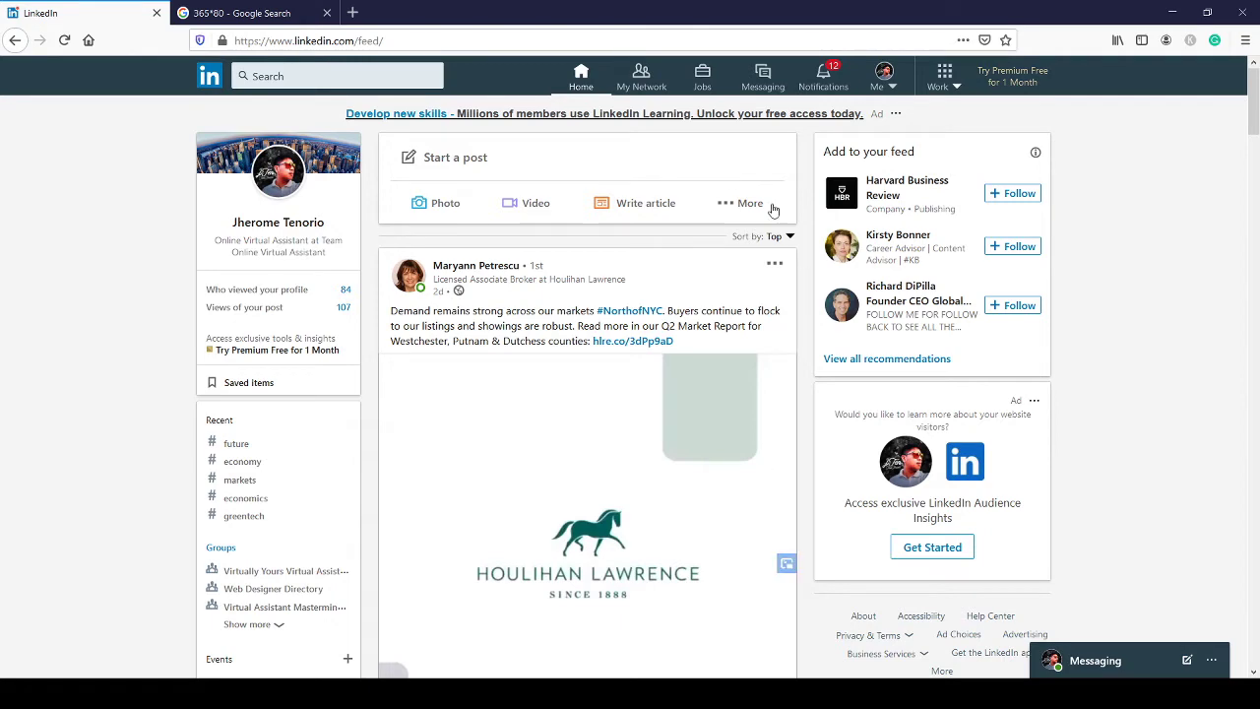
pyautogui.click(670, 40)
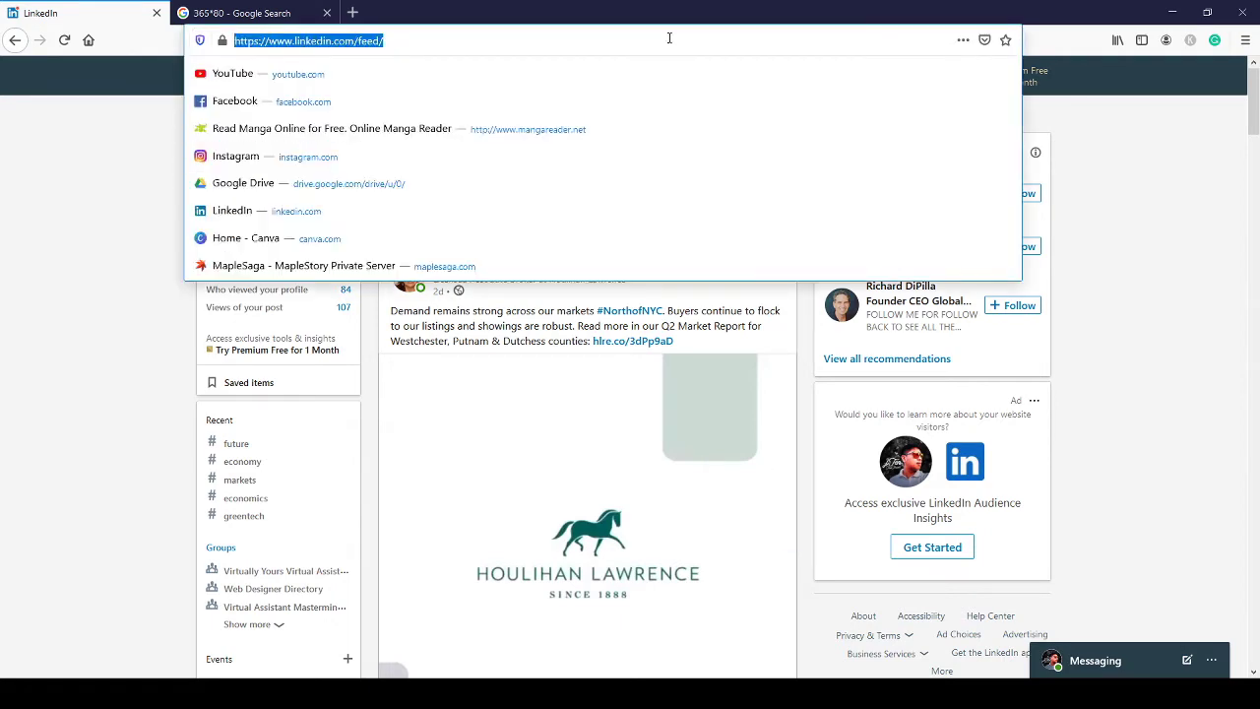
pyautogui.click(1133, 292)
pyautogui.click(893, 88)
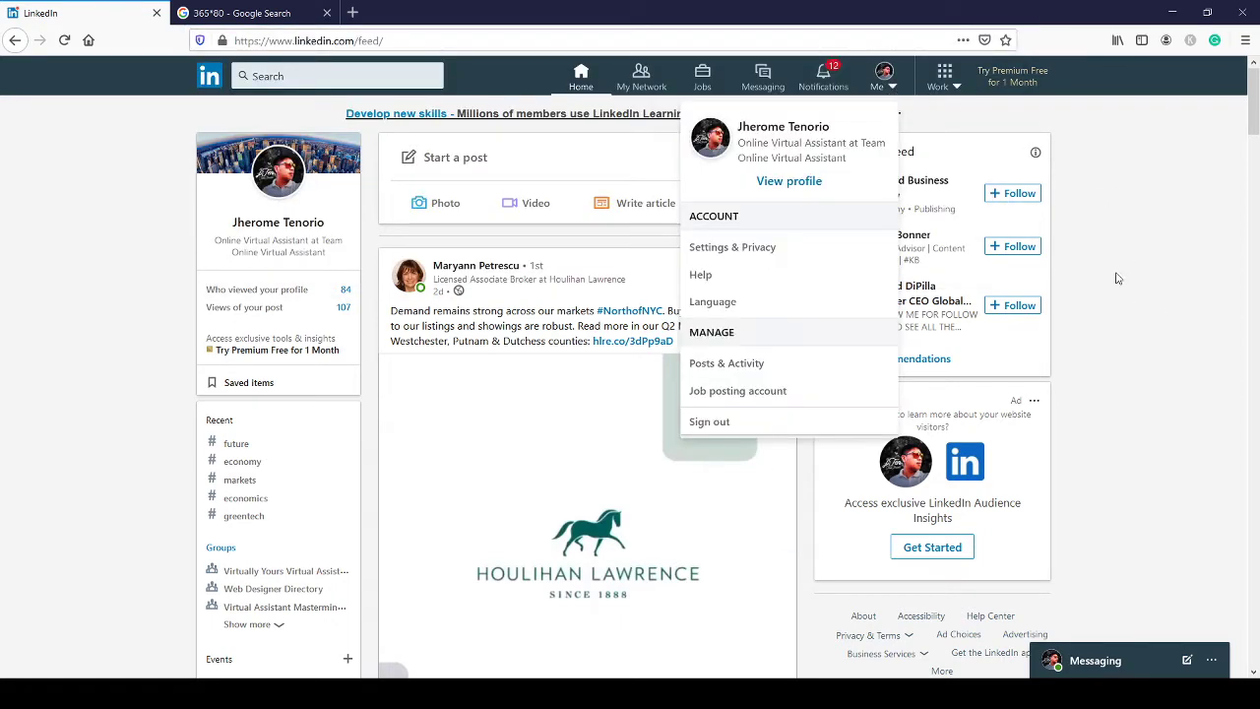
pyautogui.click(1174, 262)
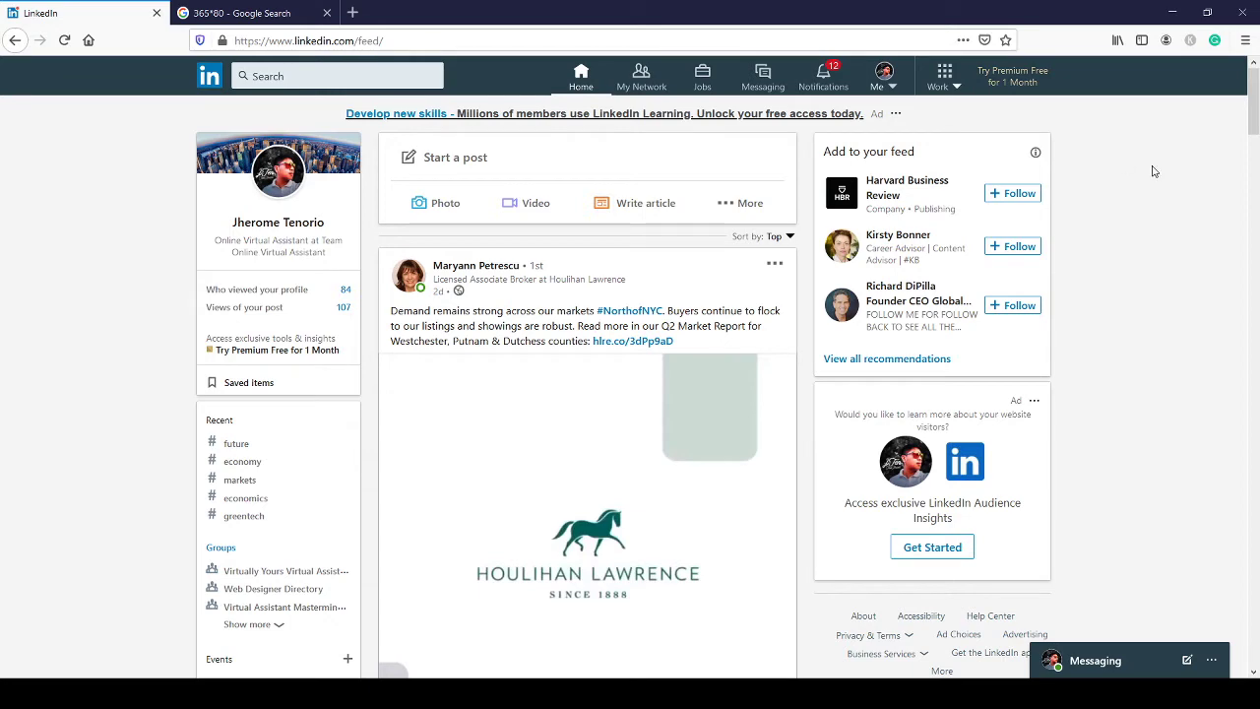
# Open your own profile page and review its intro, experience and education sections
pyautogui.click(890, 88)
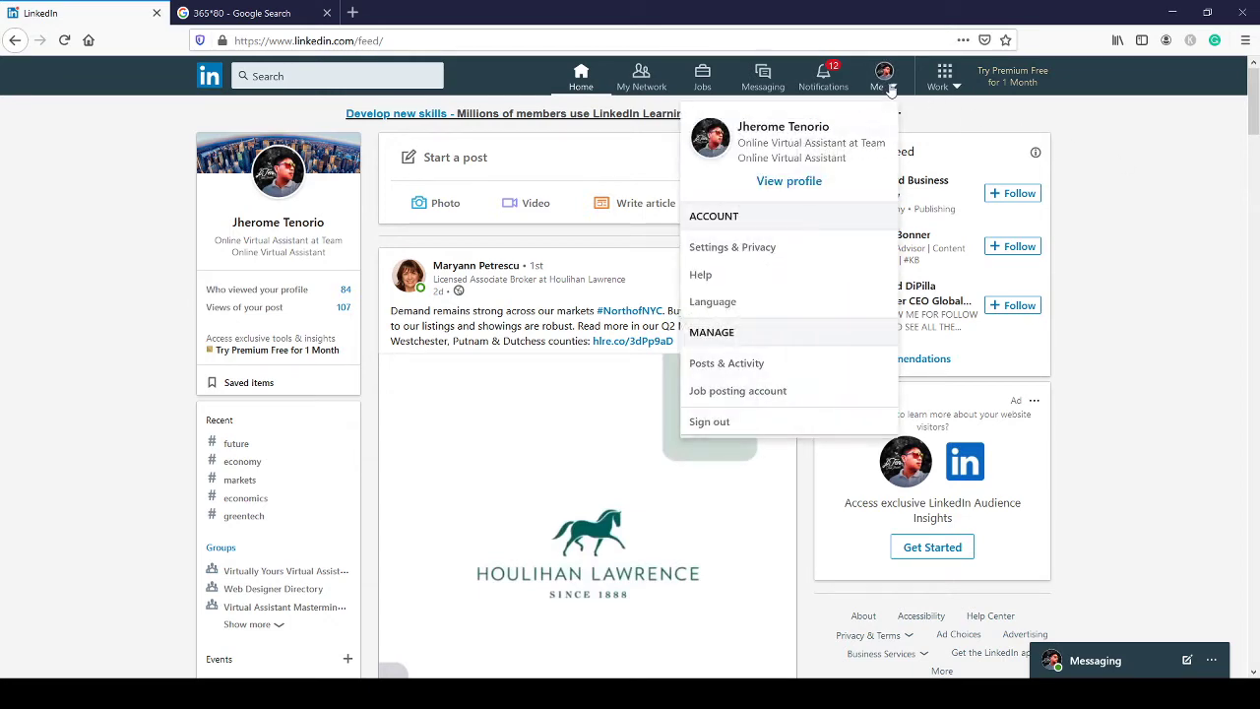
pyautogui.click(817, 186)
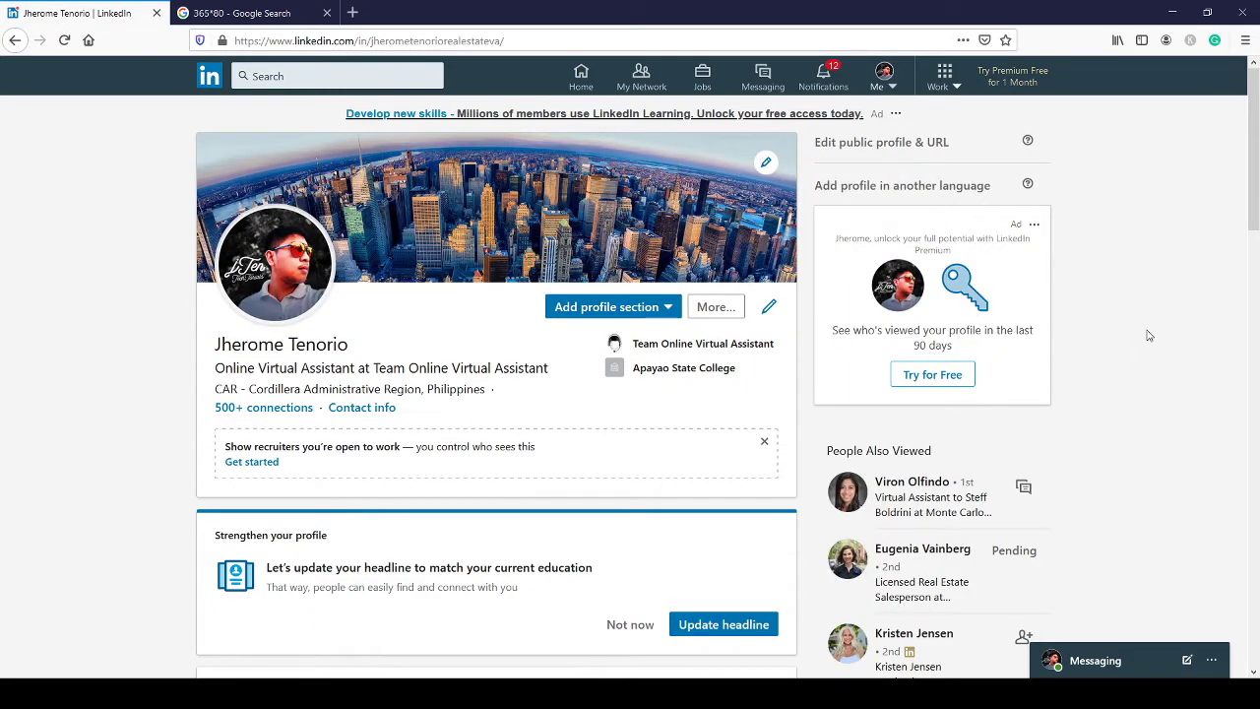
pyautogui.scroll(-3, 1150, 336)
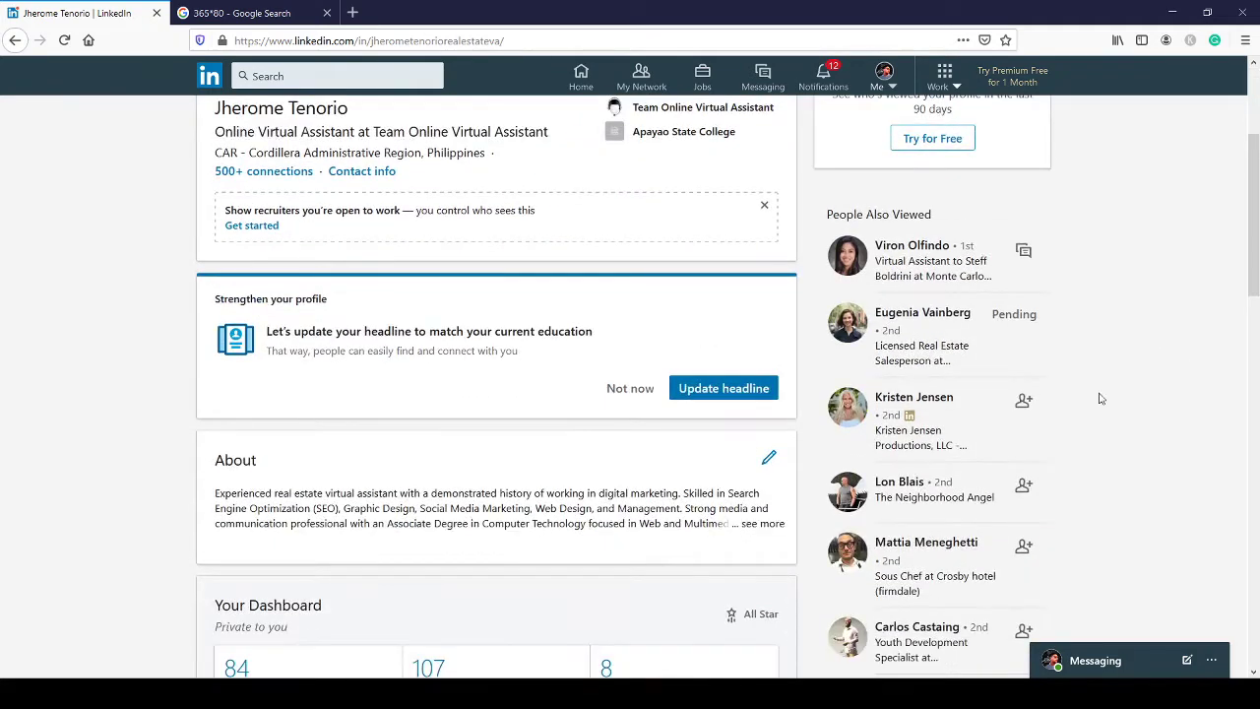
pyautogui.scroll(3, 707, 414)
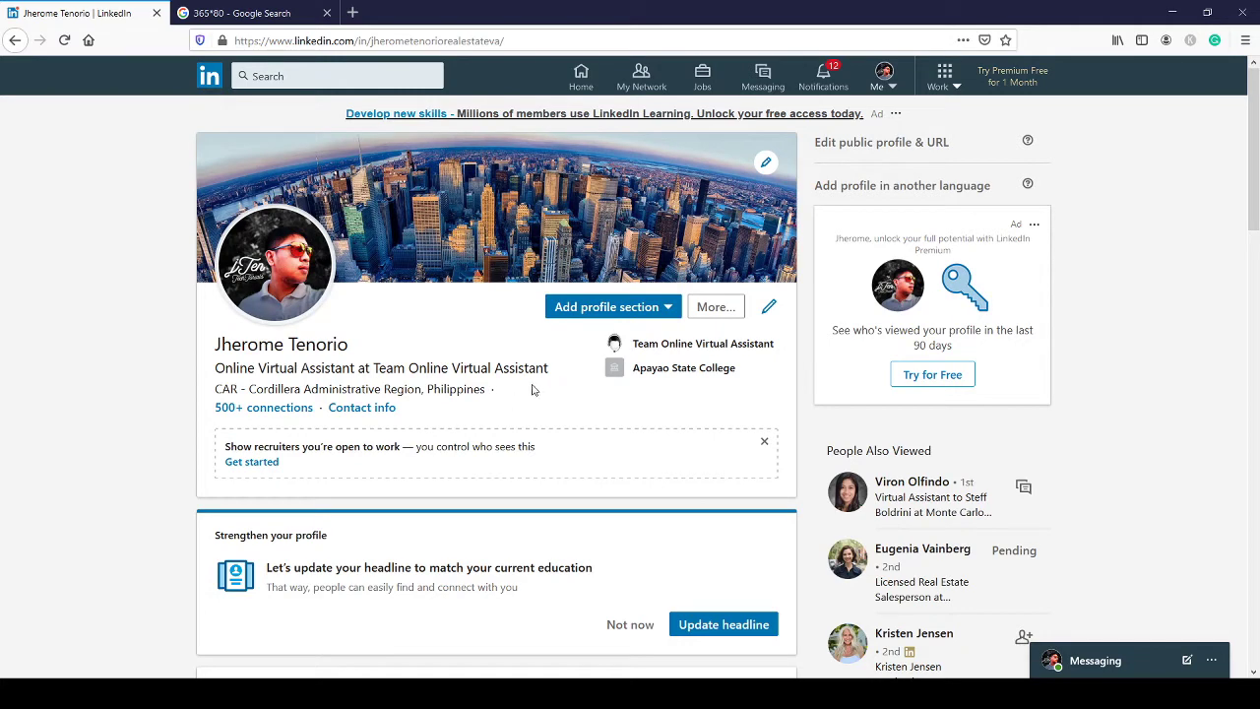
pyautogui.scroll(-10, 533, 405)
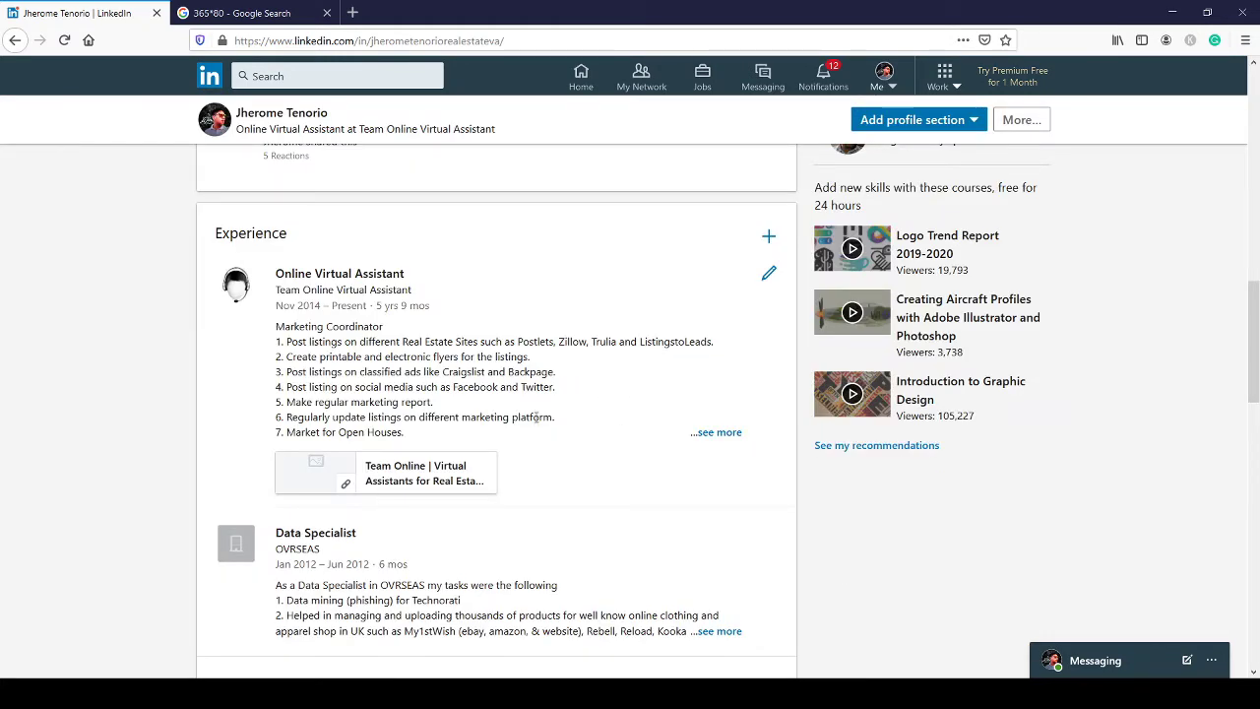
pyautogui.scroll(-4, 542, 424)
pyautogui.scroll(7, 543, 423)
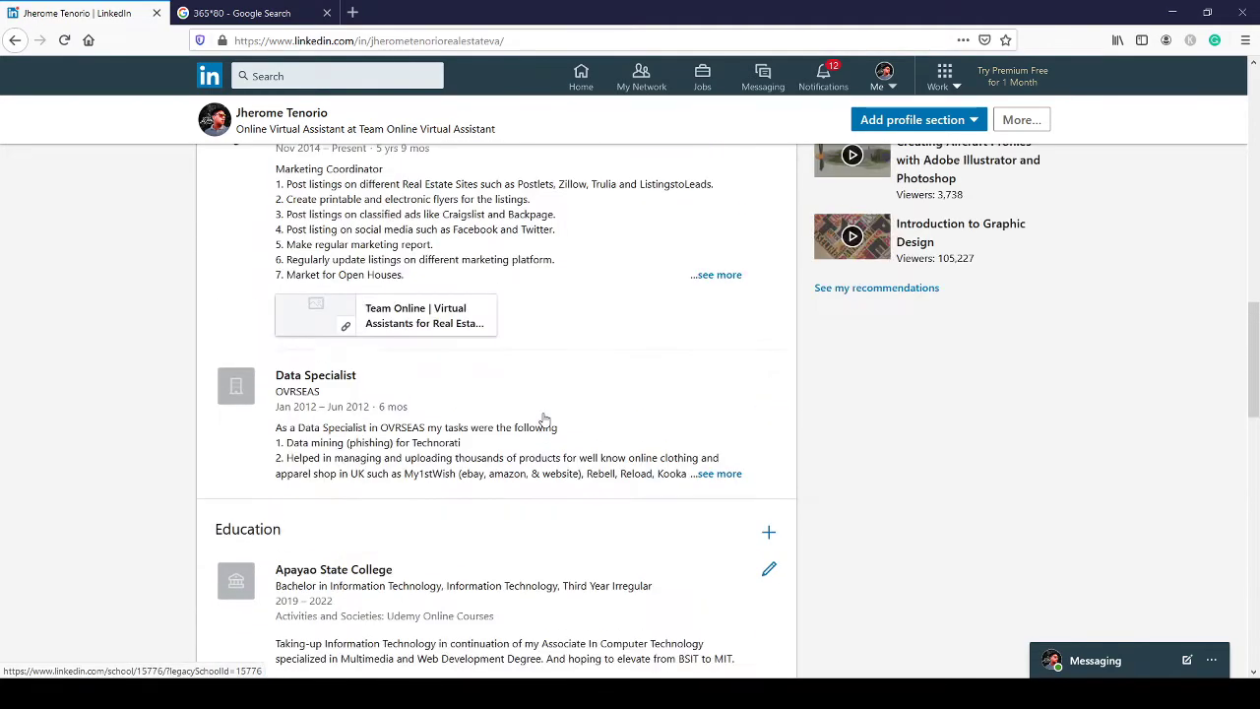
pyautogui.scroll(8, 537, 406)
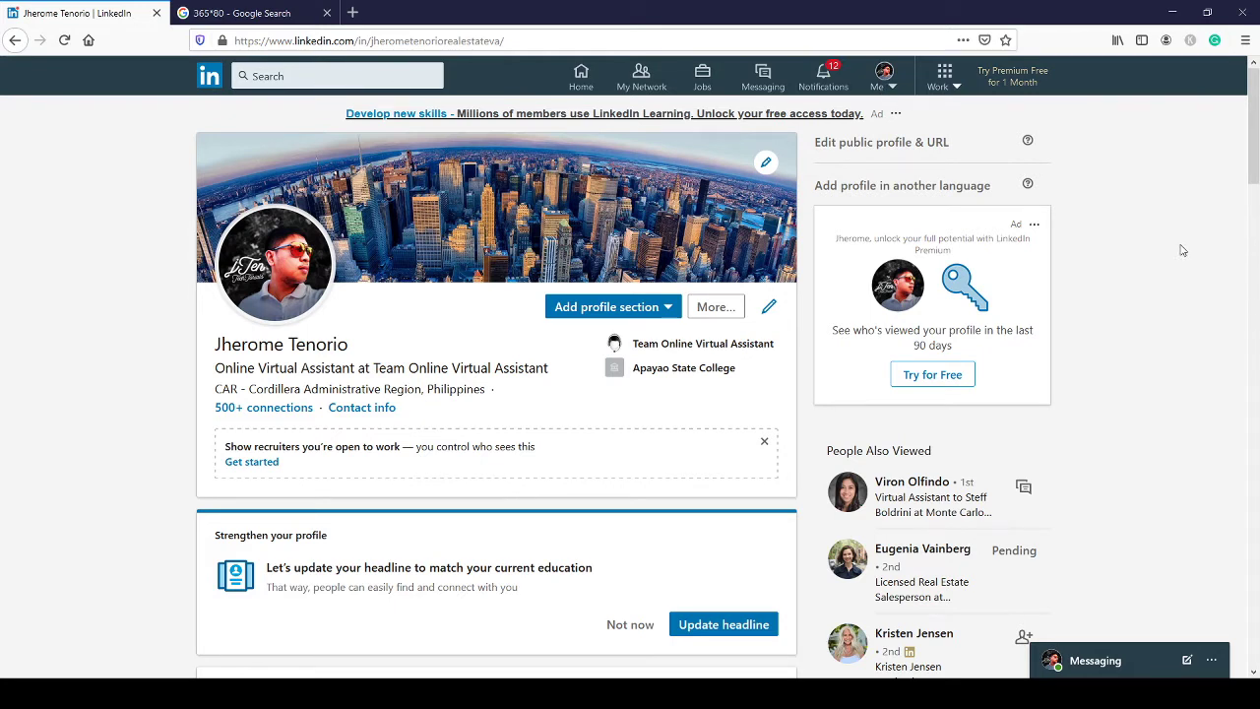
# Start a people search and filter it to 2nd-degree connections
pyautogui.click(351, 79)
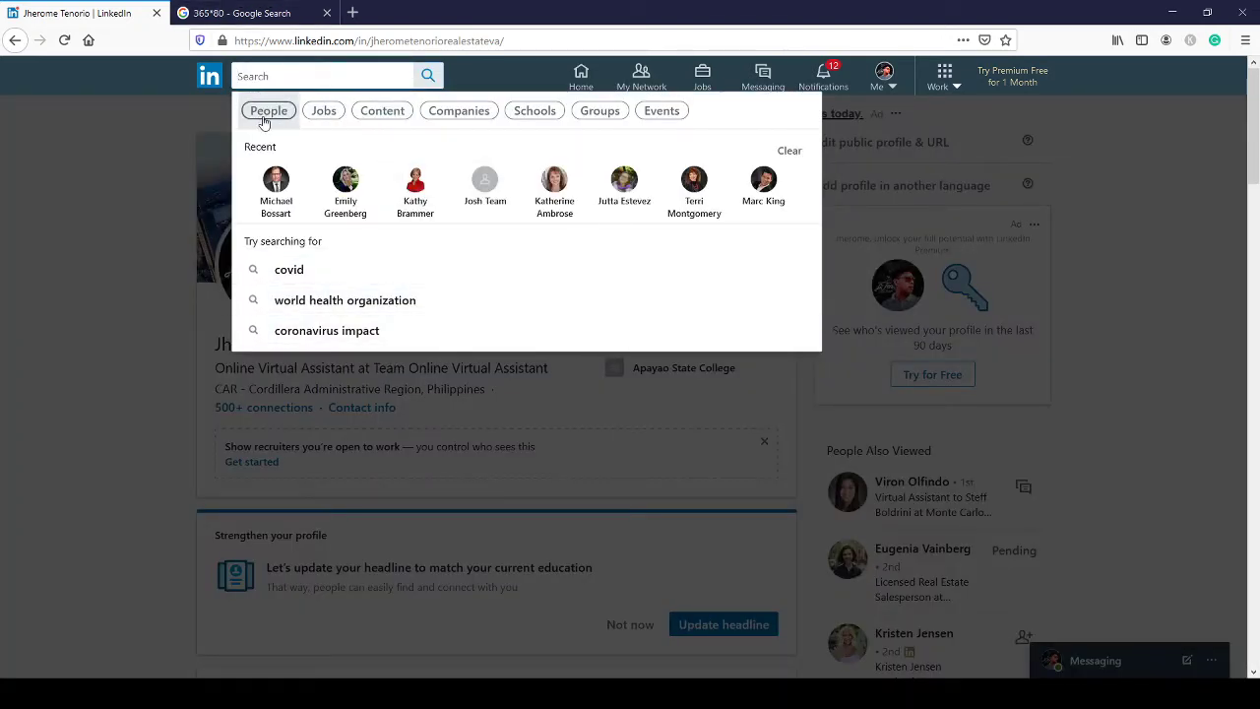
pyautogui.click(265, 111)
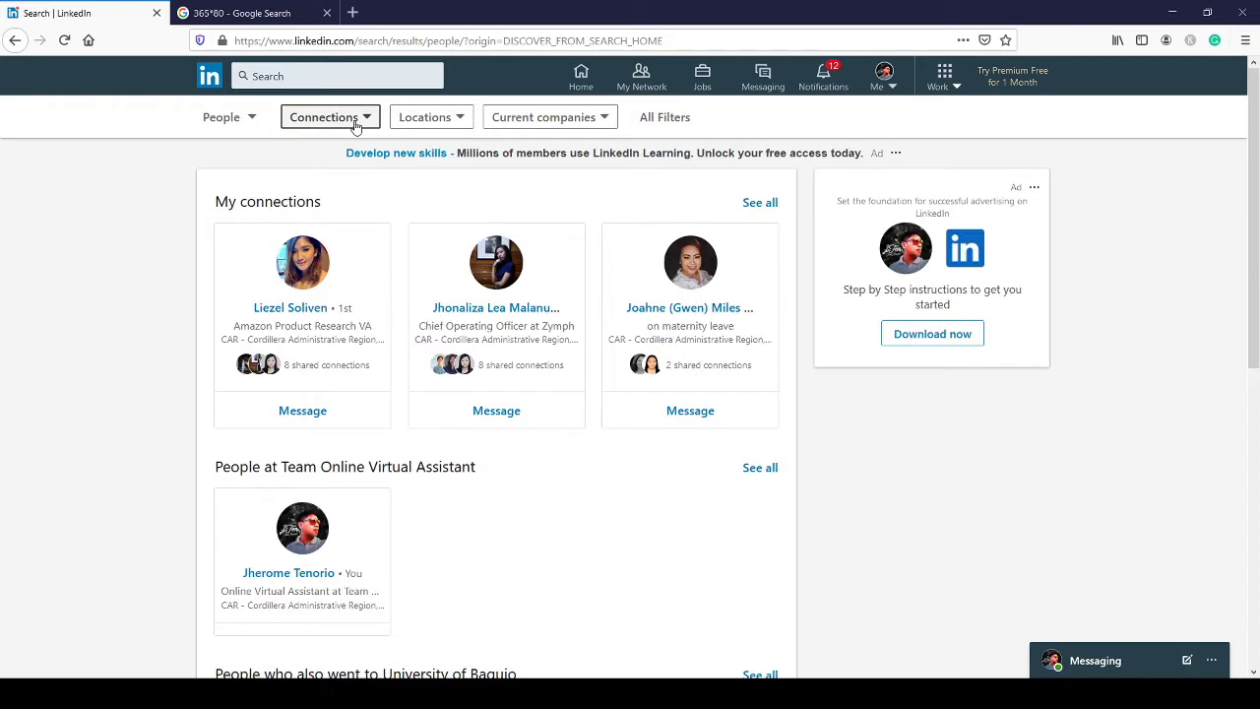
pyautogui.click(357, 126)
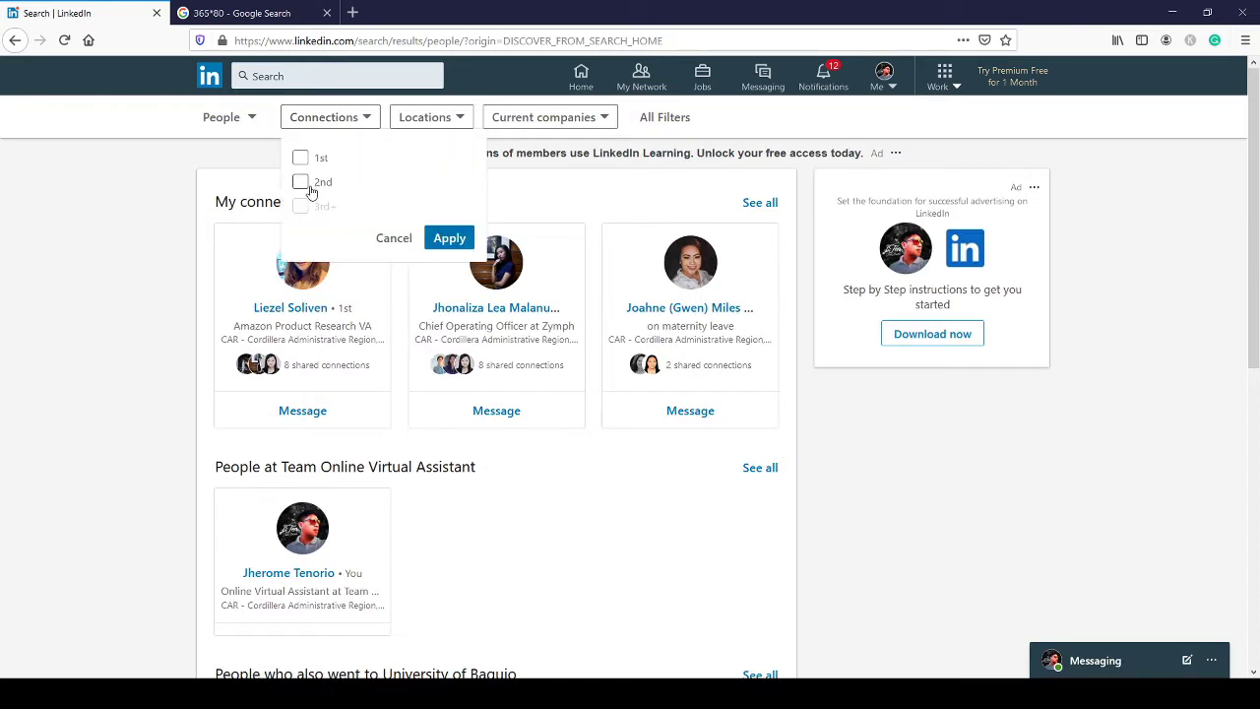
pyautogui.click(304, 185)
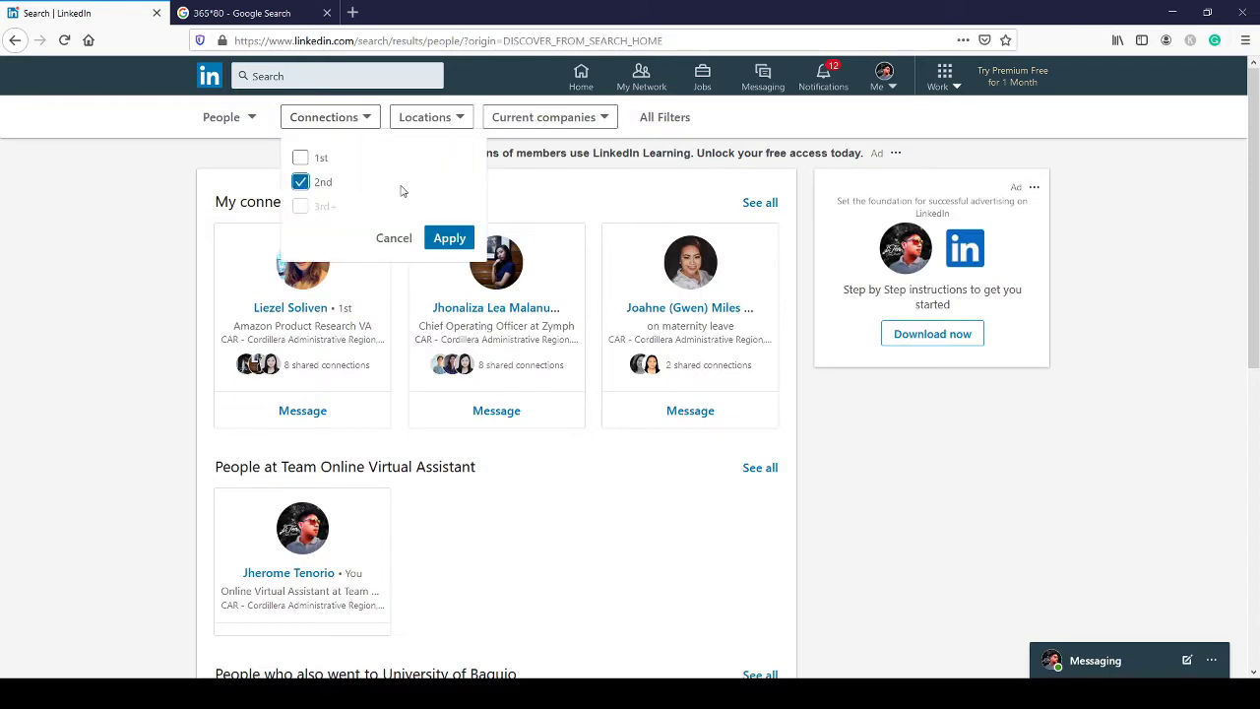
pyautogui.click(449, 240)
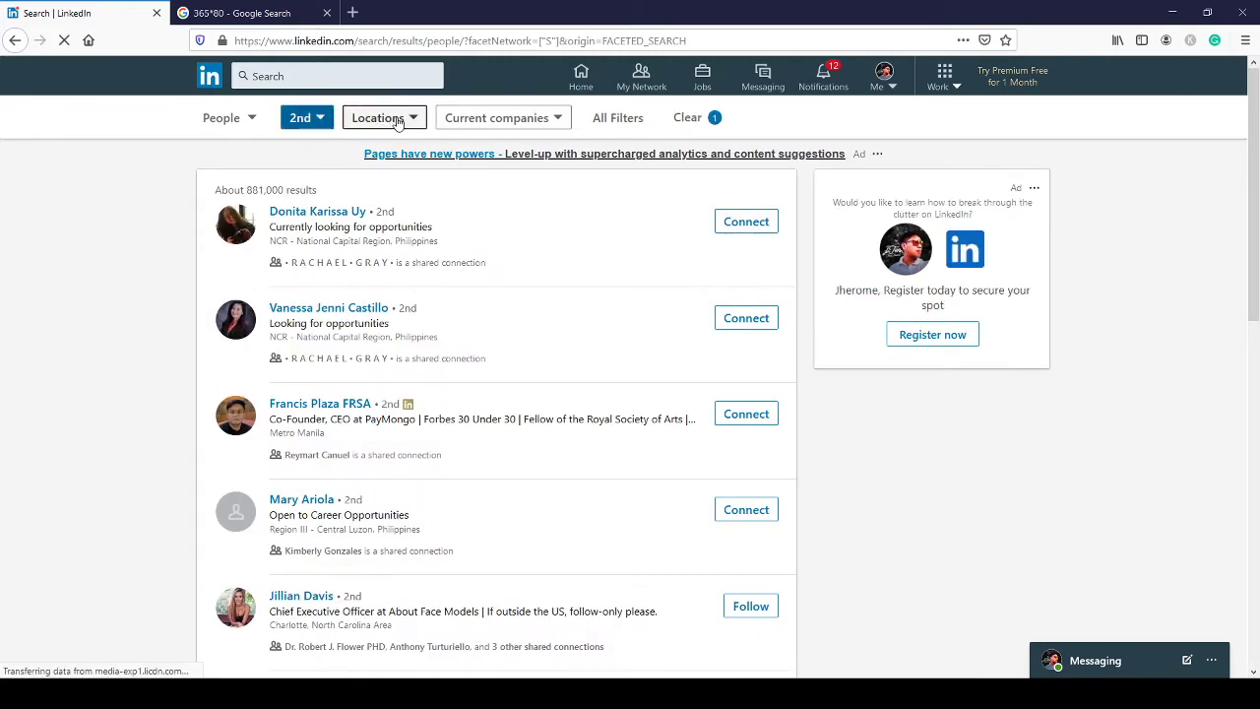
# Filter the people results by location to United States
pyautogui.click(389, 118)
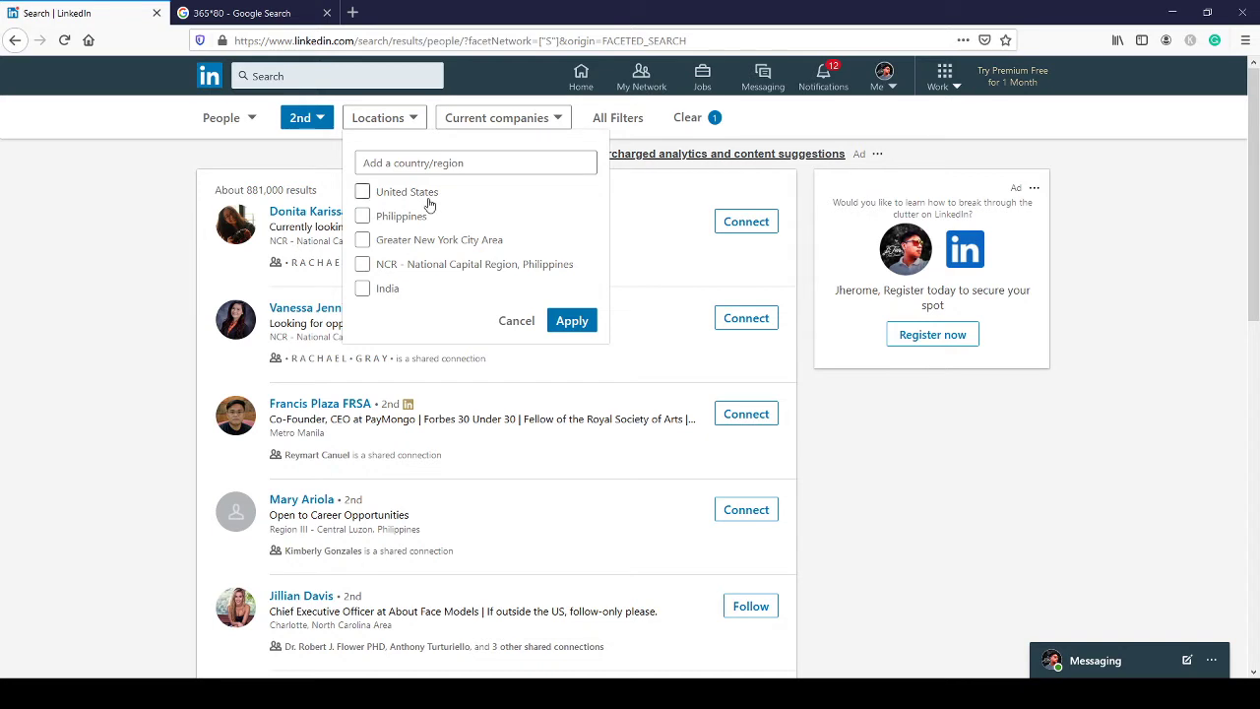
pyautogui.click(364, 192)
pyautogui.click(471, 163)
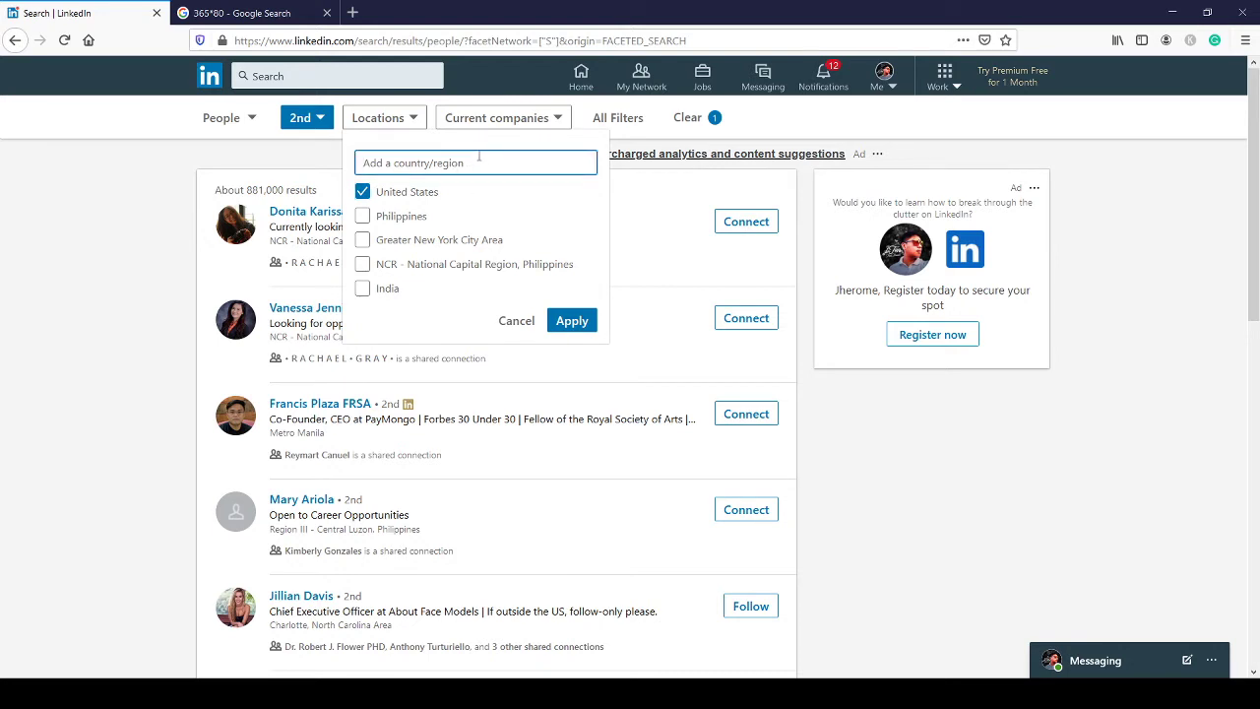
pyautogui.write('ja')
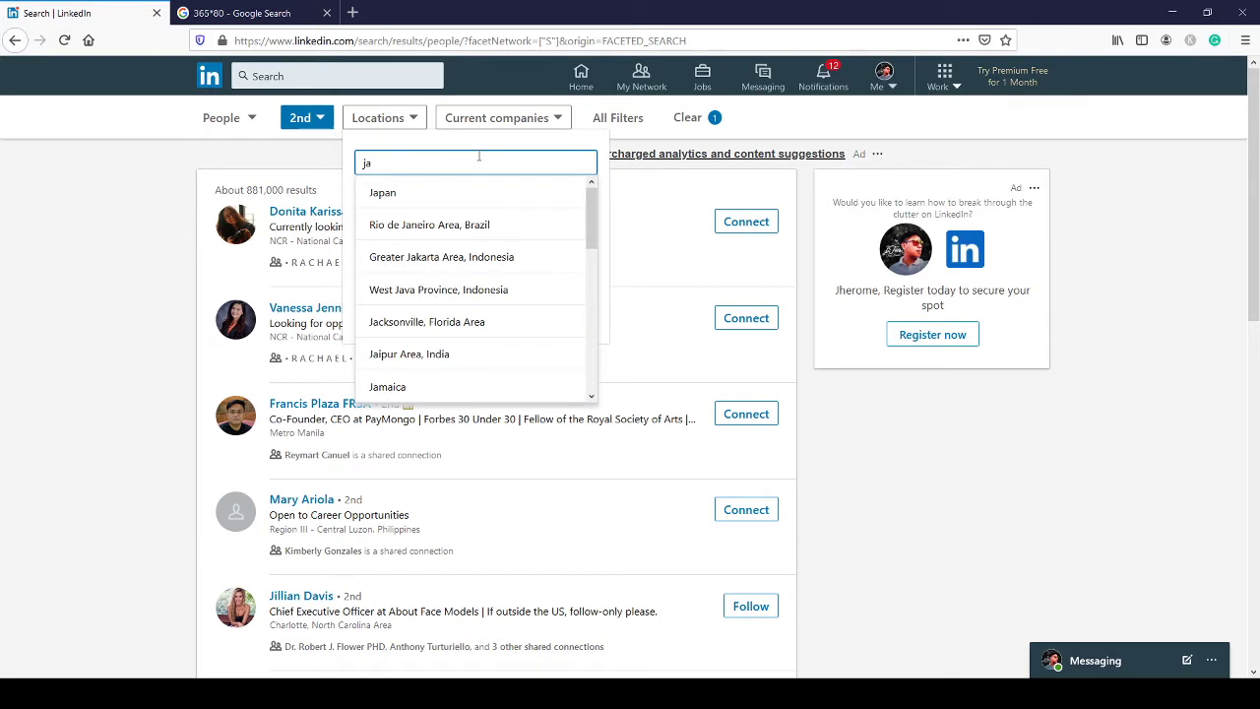
pyautogui.press('BackSpace')
pyautogui.press('BackSpace')
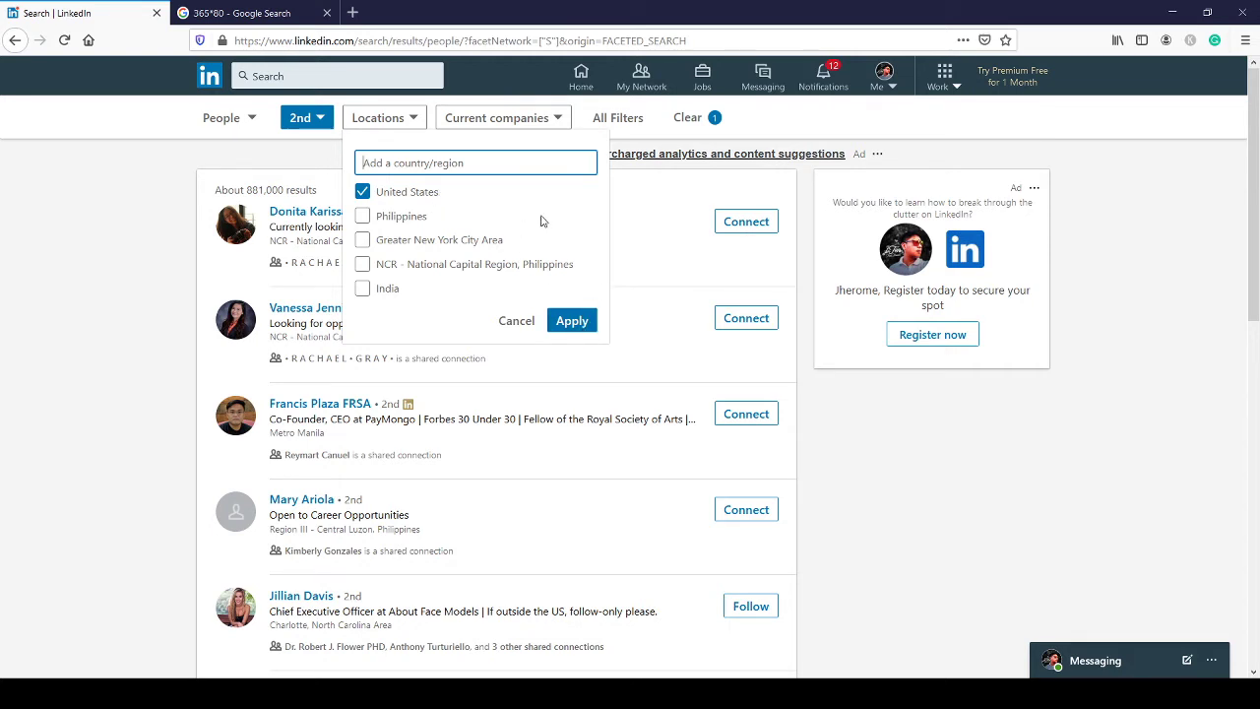
pyautogui.click(575, 323)
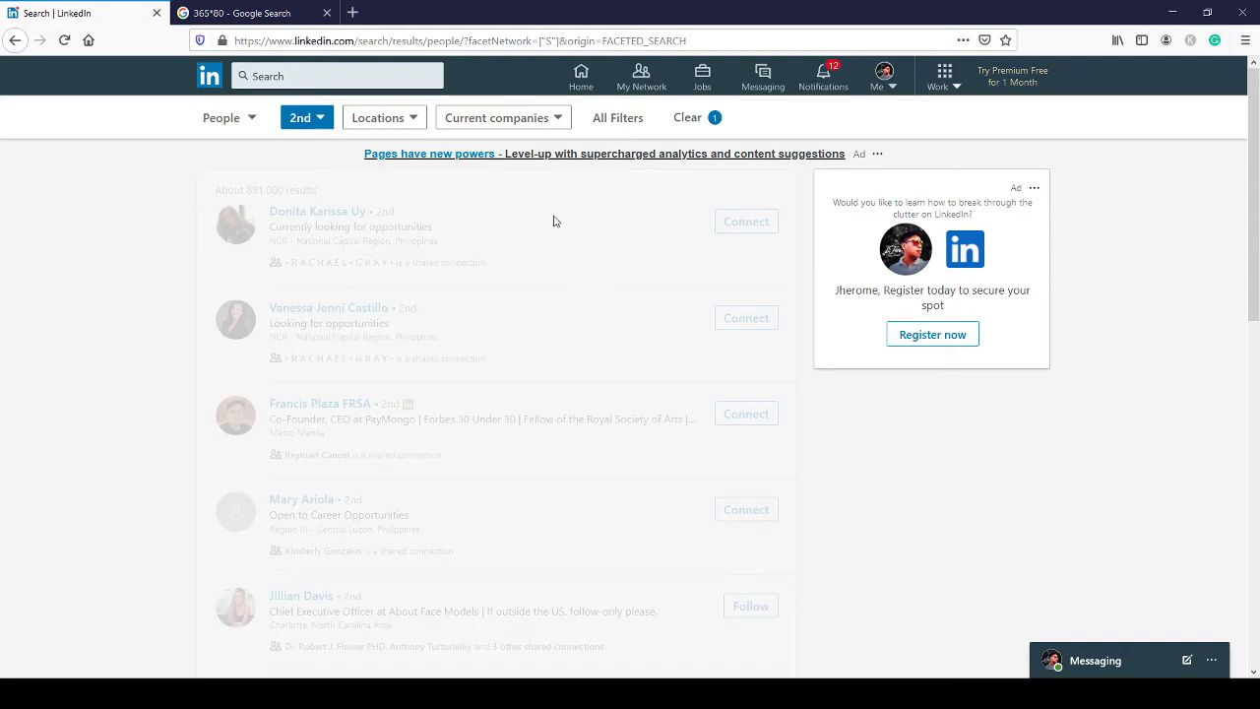
# Filter the people results by current company to Keller Williams Realty, Inc
pyautogui.click(562, 119)
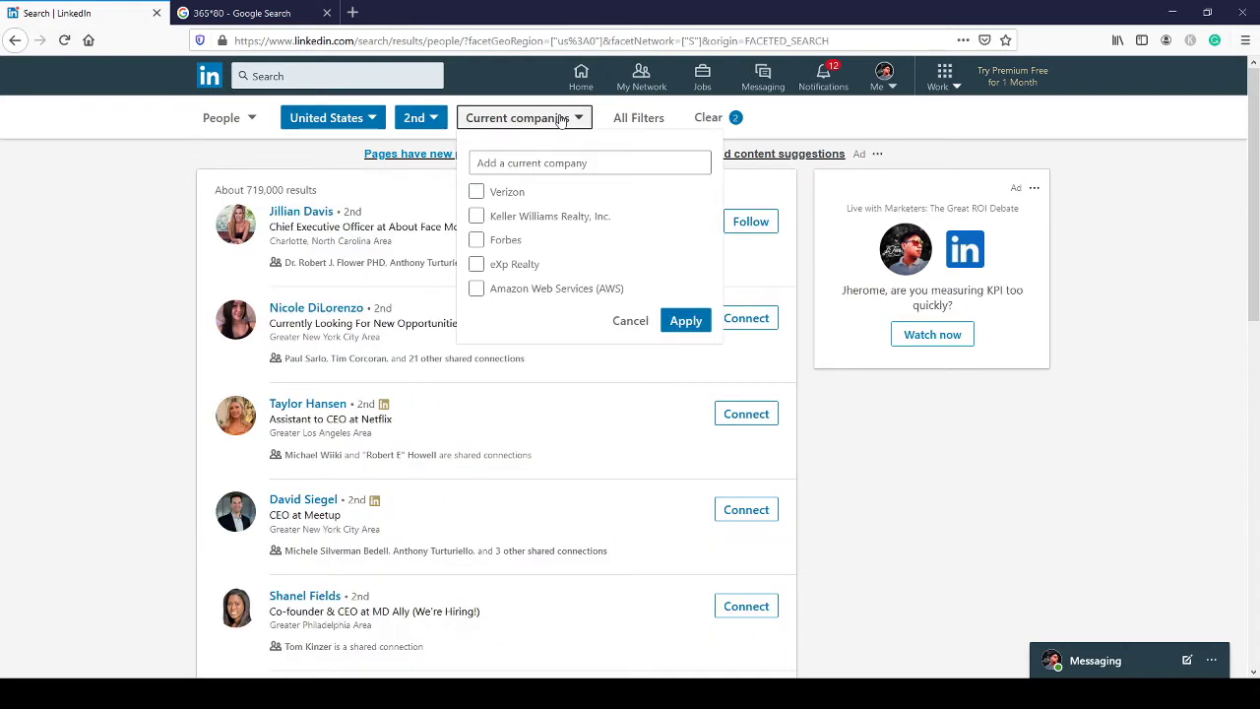
pyautogui.click(564, 163)
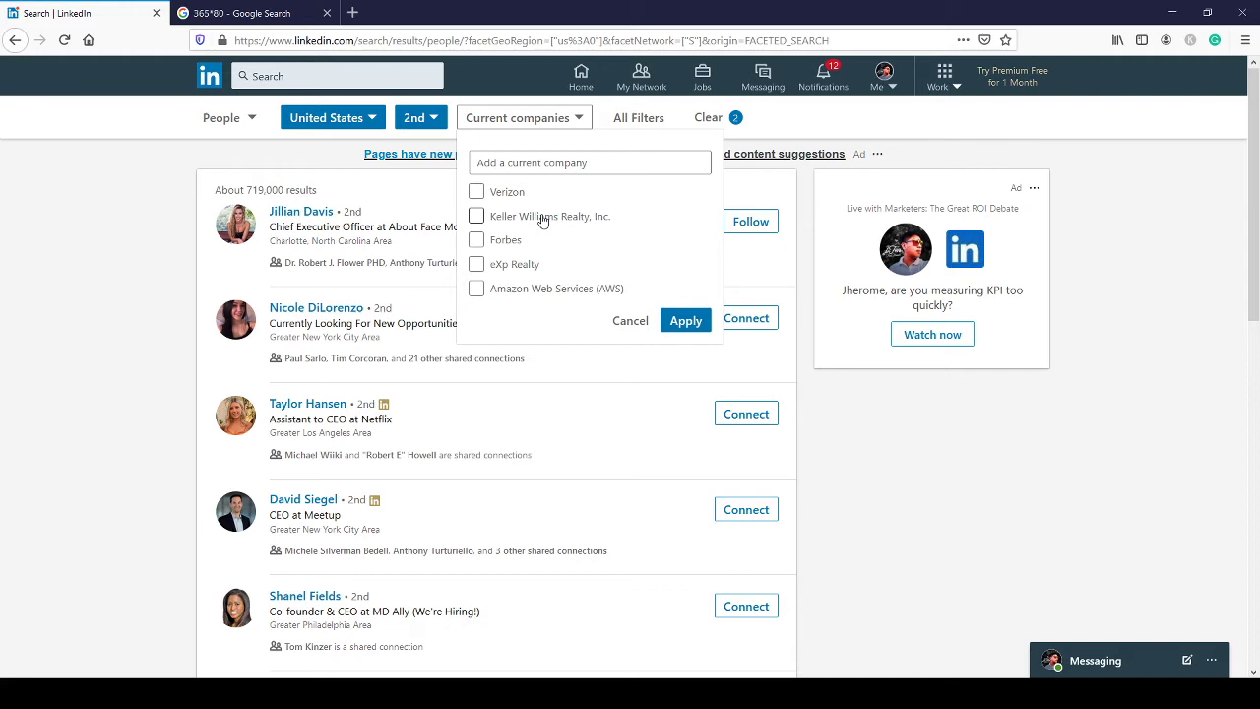
pyautogui.click(477, 216)
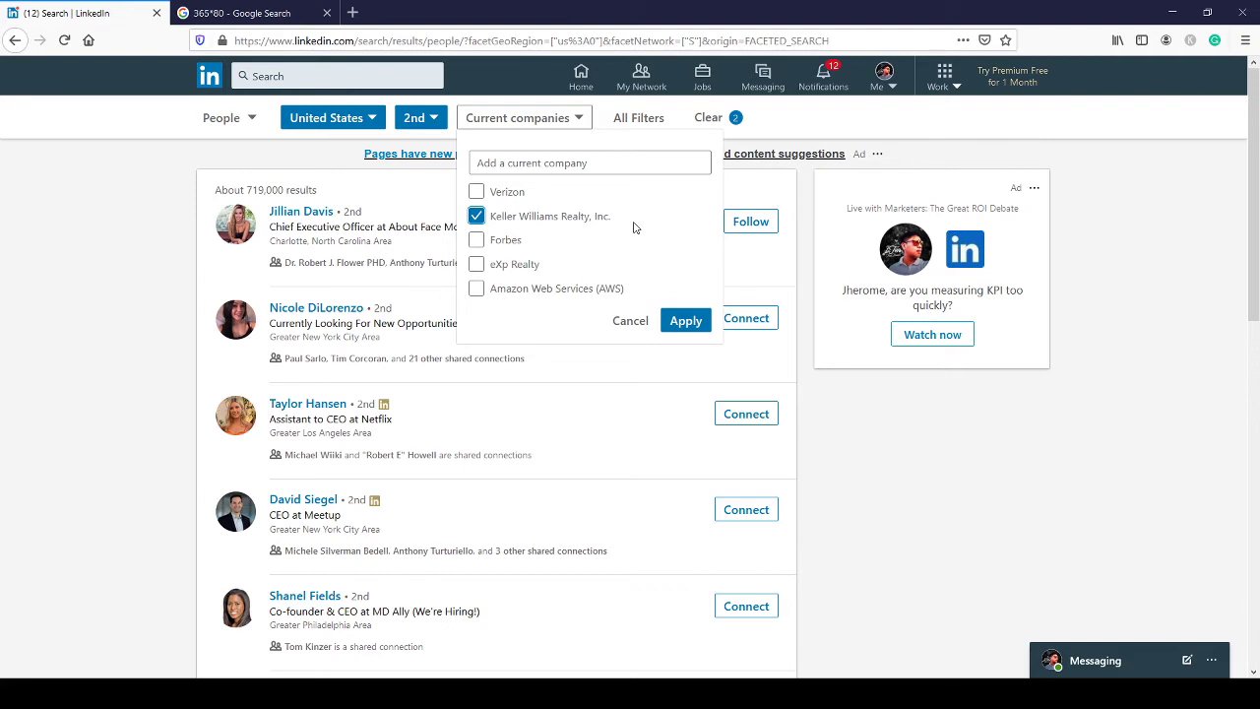
pyautogui.click(684, 324)
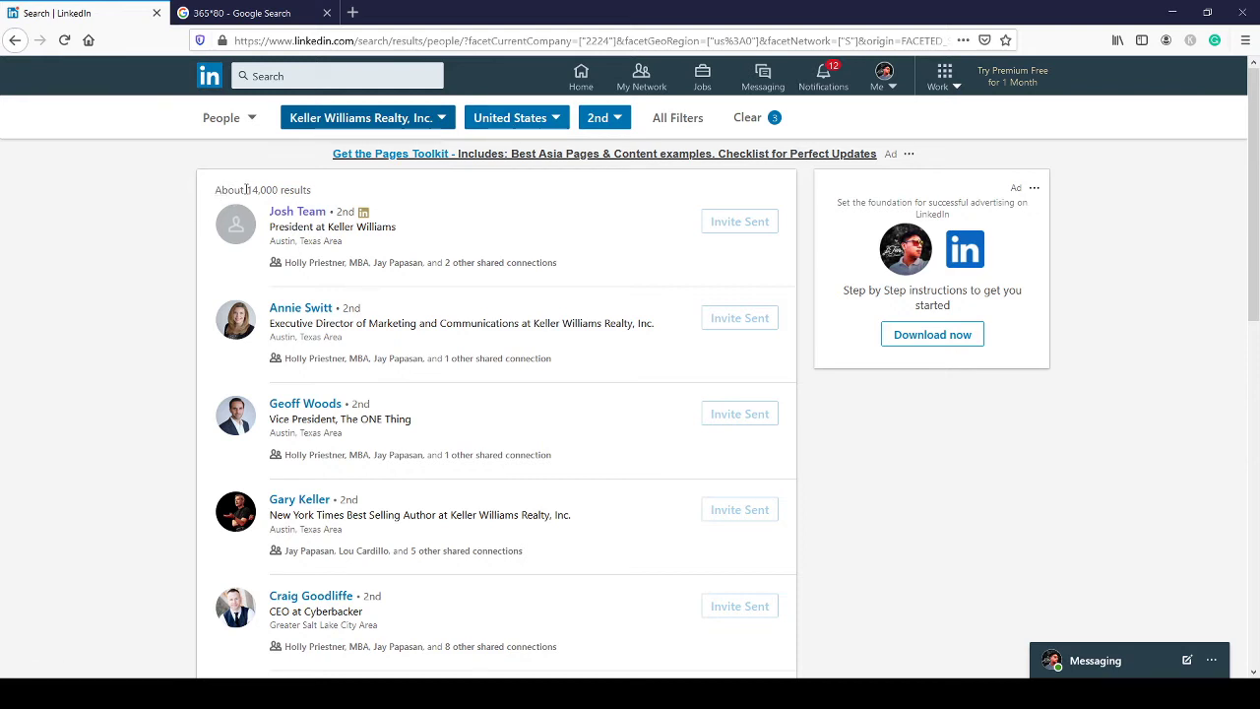
# Check the number of results and view the first listed person's profile, returning to the filtered people list
pyautogui.moveTo(247, 190); pyautogui.dragTo(281, 188)
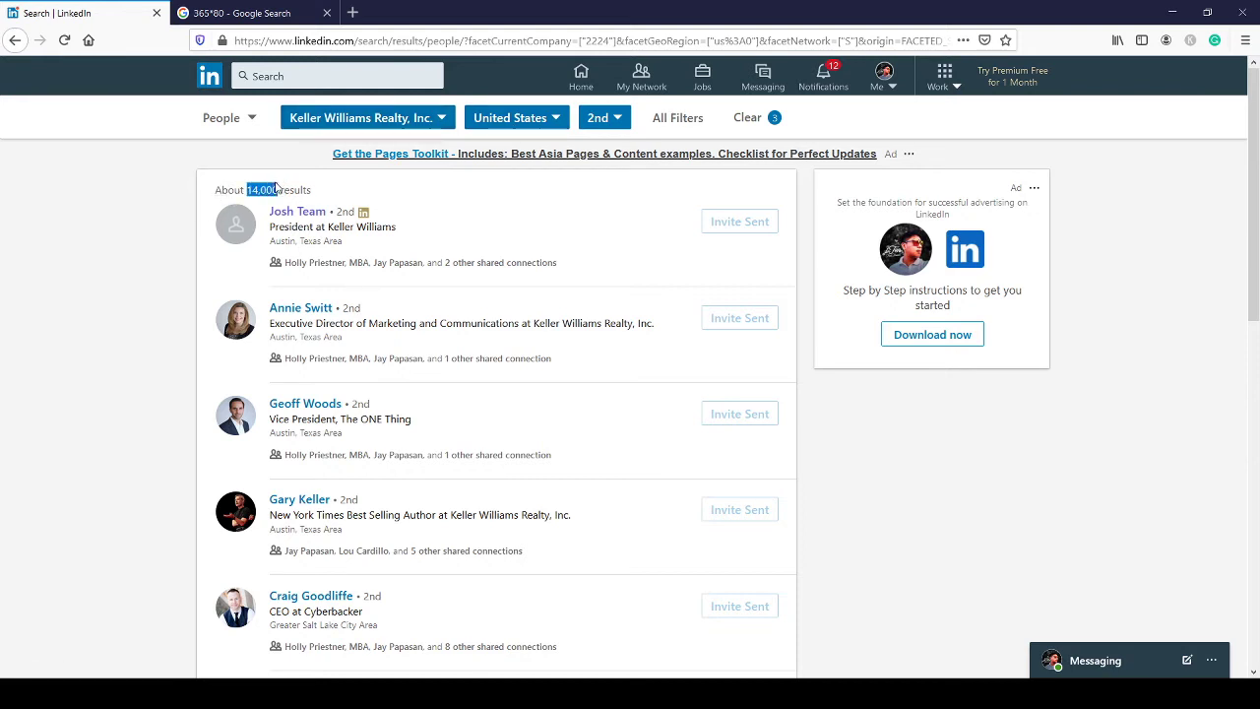
pyautogui.click(388, 194)
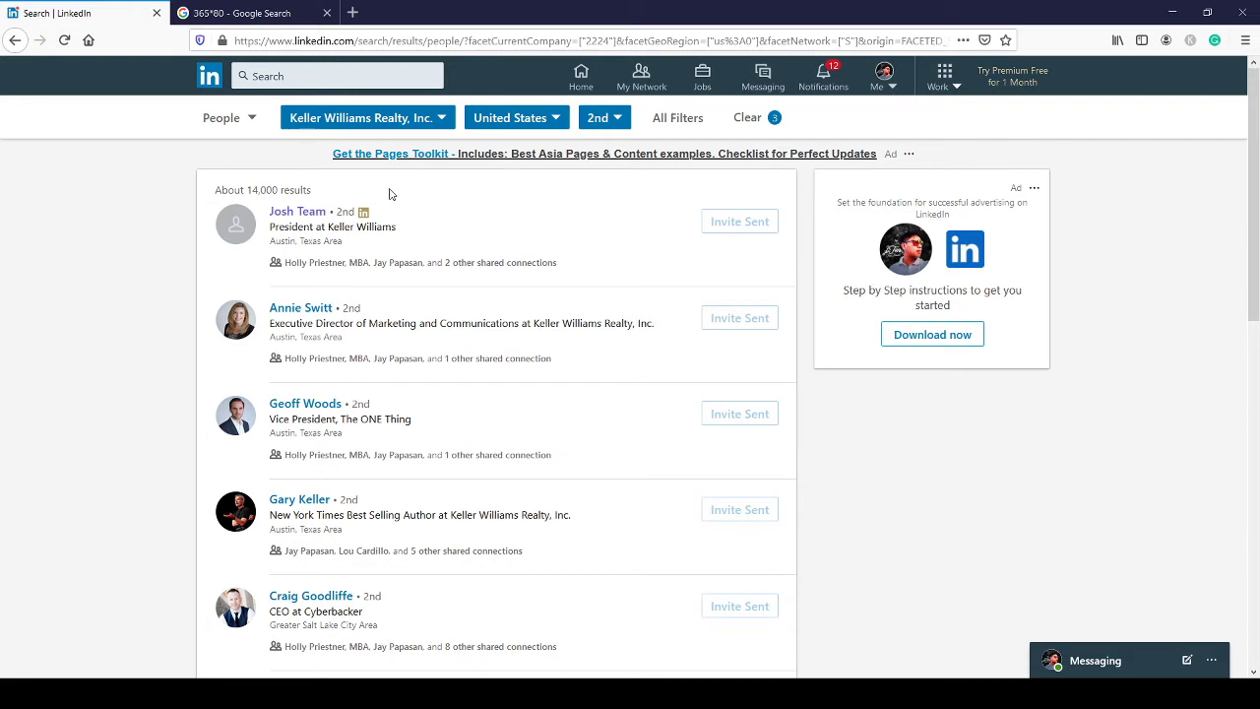
pyautogui.click(295, 212)
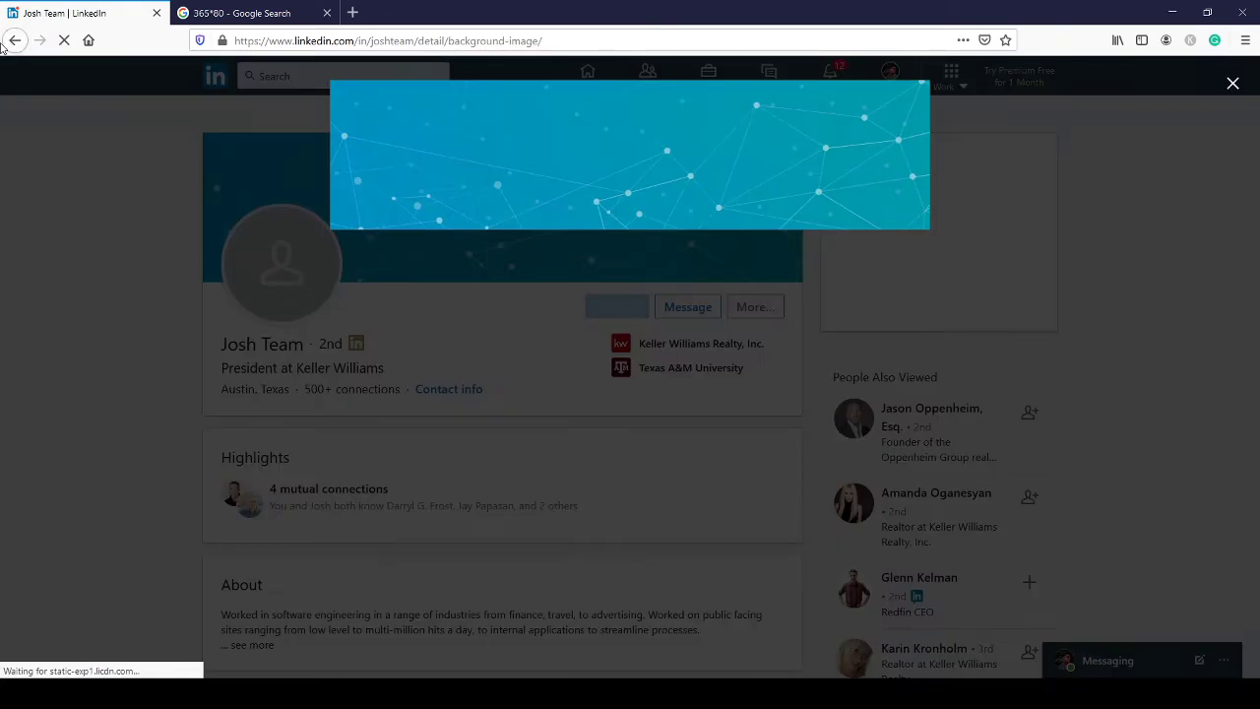
pyautogui.click(14, 40)
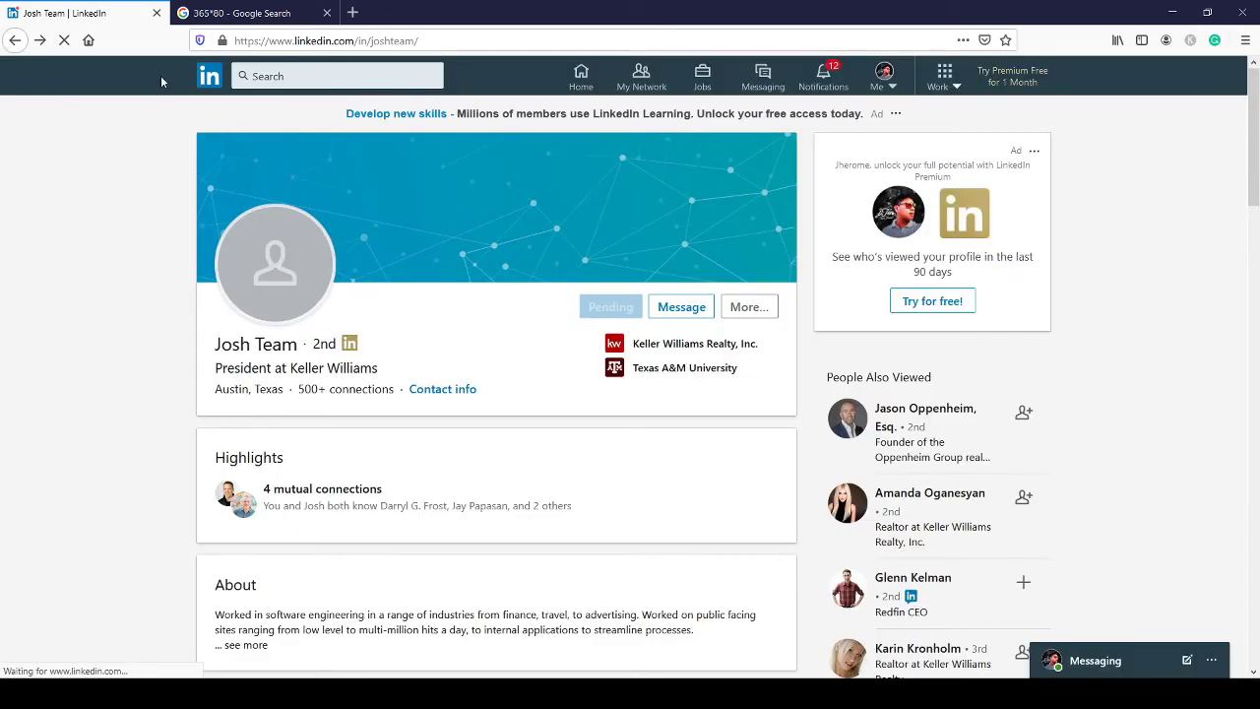
pyautogui.click(14, 40)
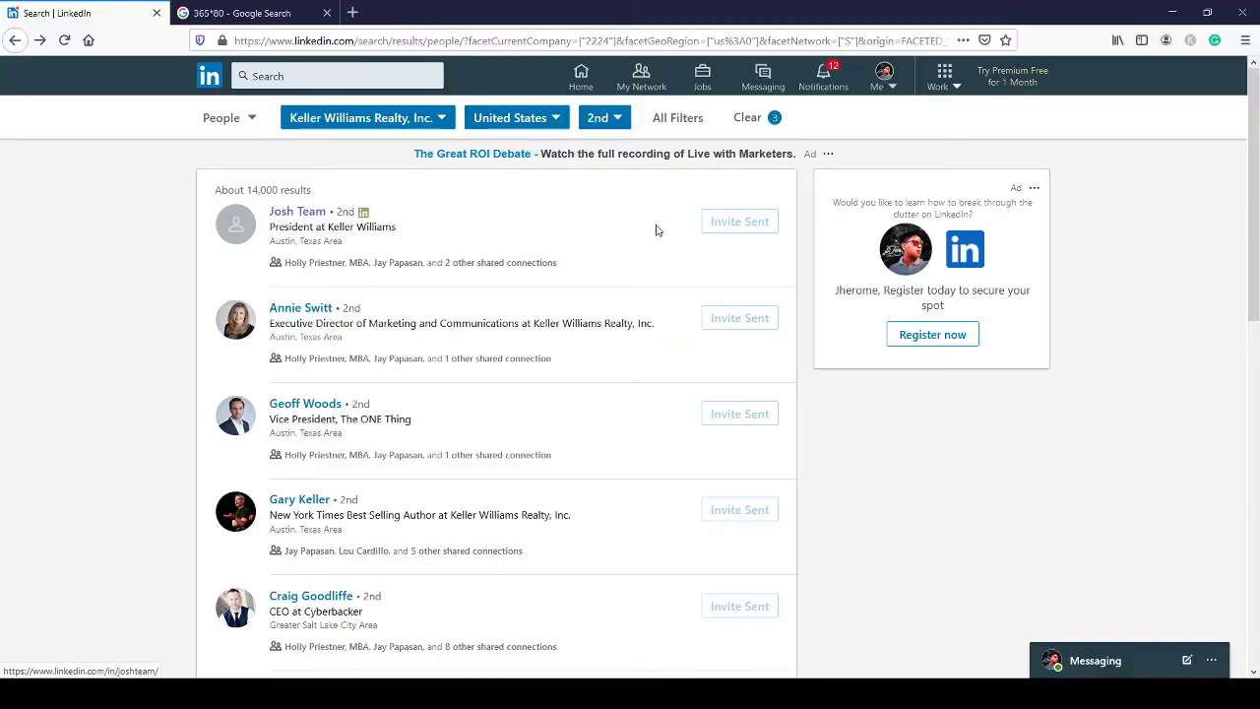
# Look through the first page of people for pending invitations, jump to results page 8 and advance to the following page
pyautogui.scroll(-8, 718, 250)
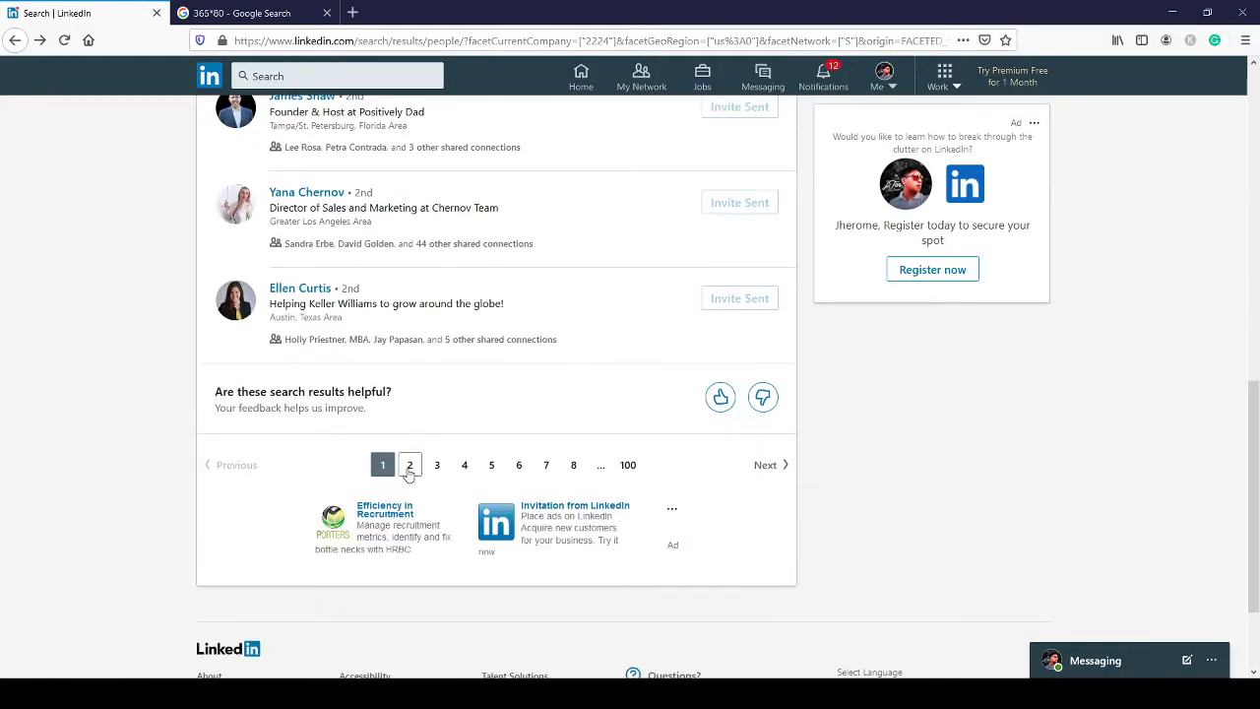
pyautogui.scroll(6, 675, 352)
pyautogui.scroll(-4, 659, 296)
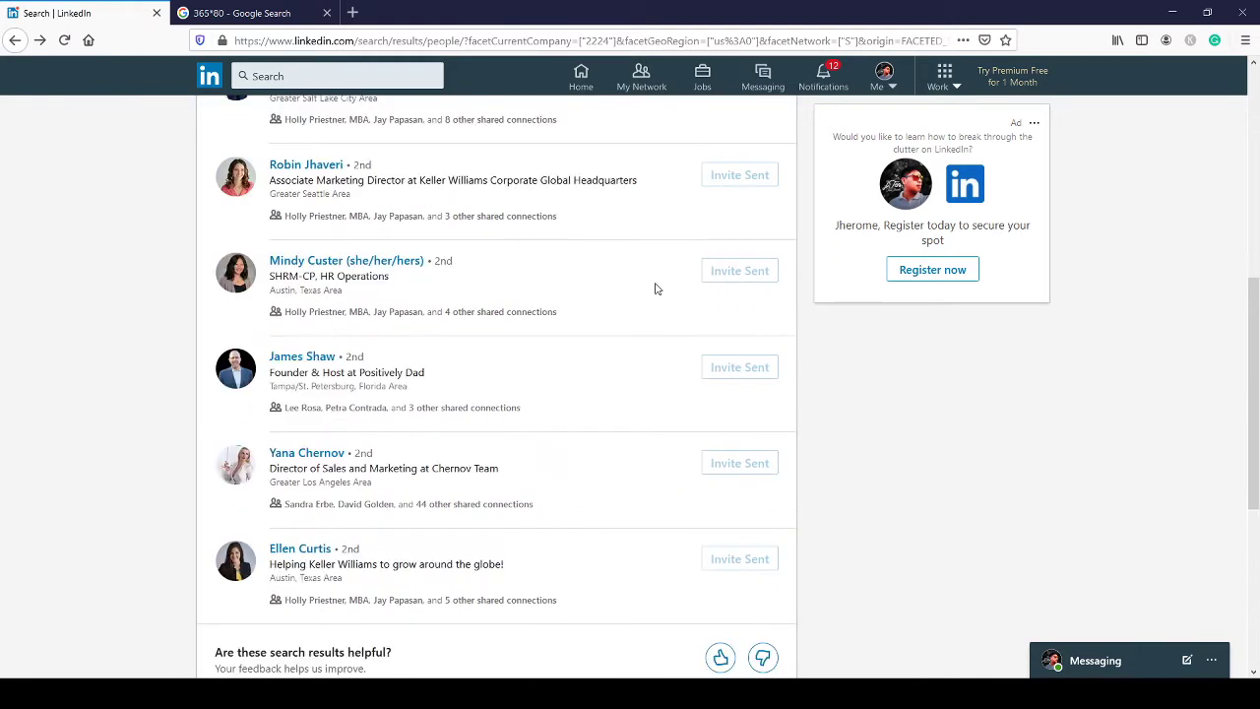
pyautogui.scroll(4, 679, 276)
pyautogui.scroll(-7, 650, 228)
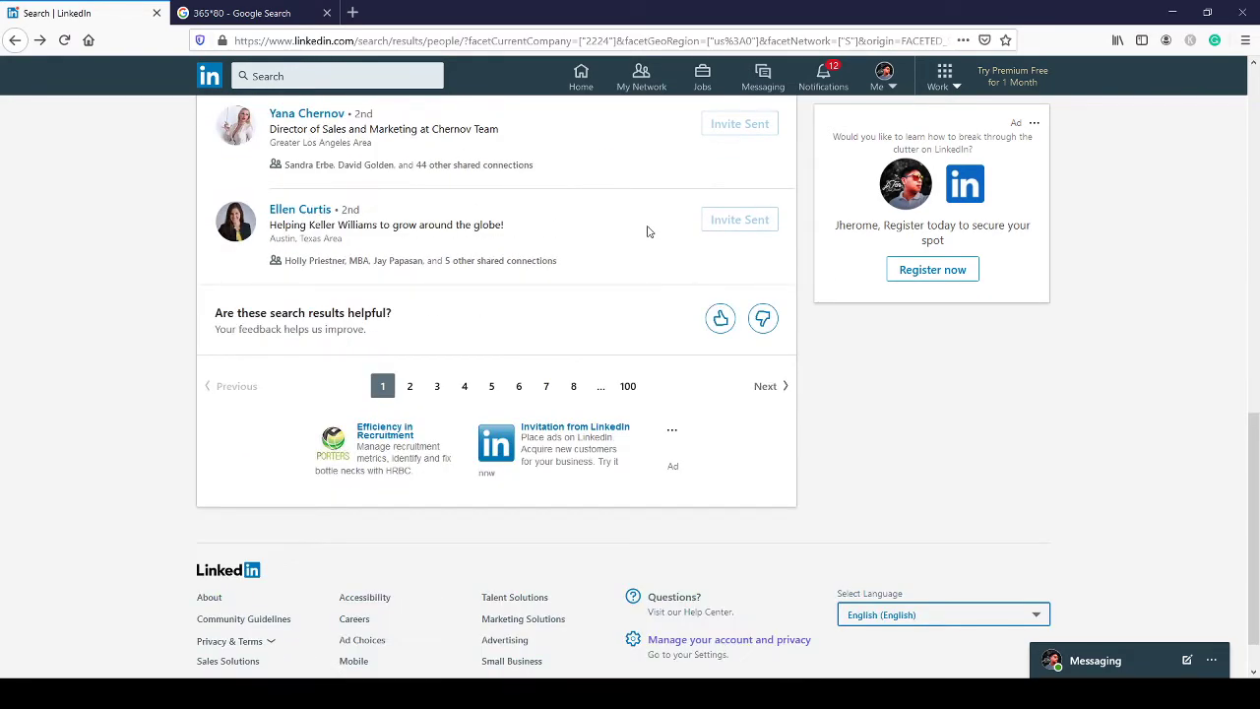
pyautogui.click(574, 387)
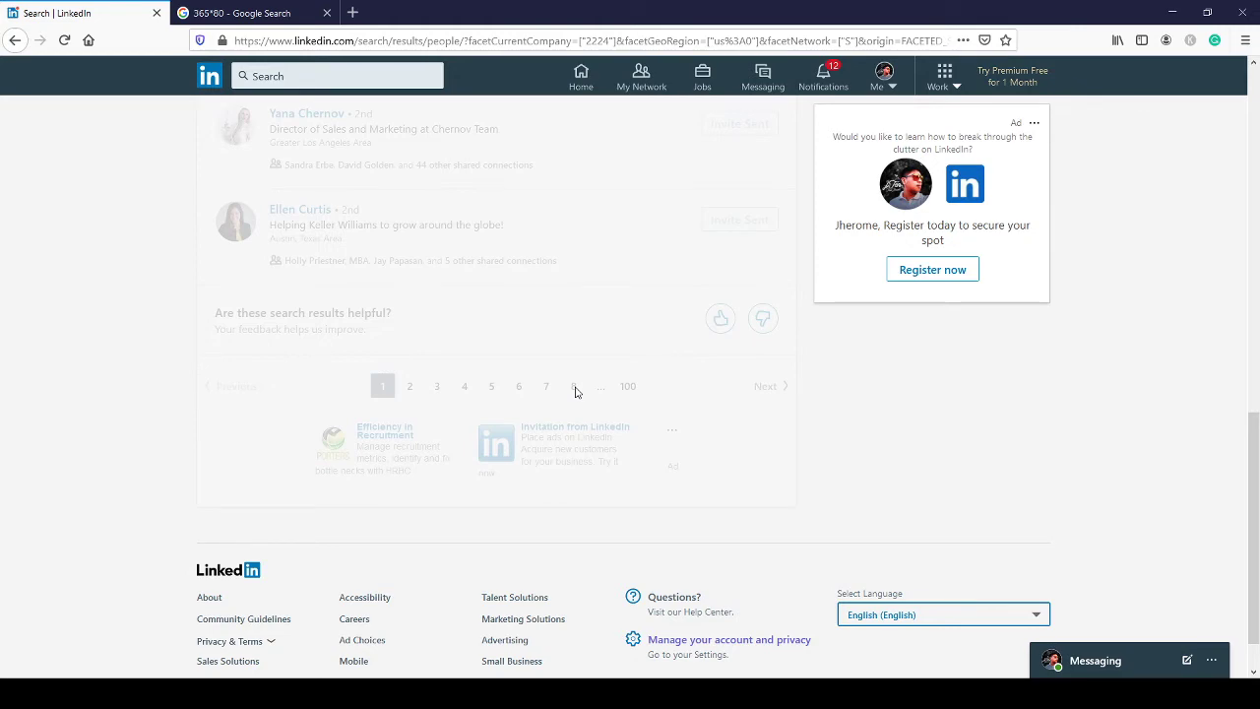
pyautogui.scroll(-10, 581, 394)
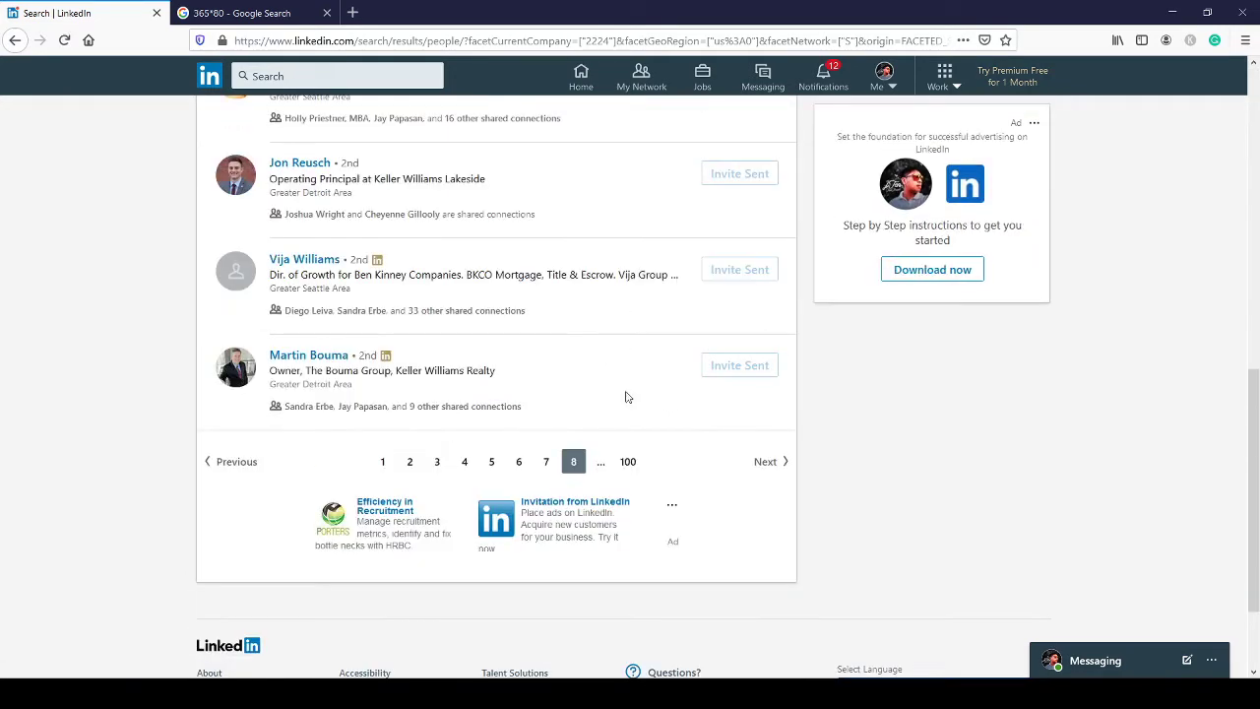
pyautogui.click(764, 464)
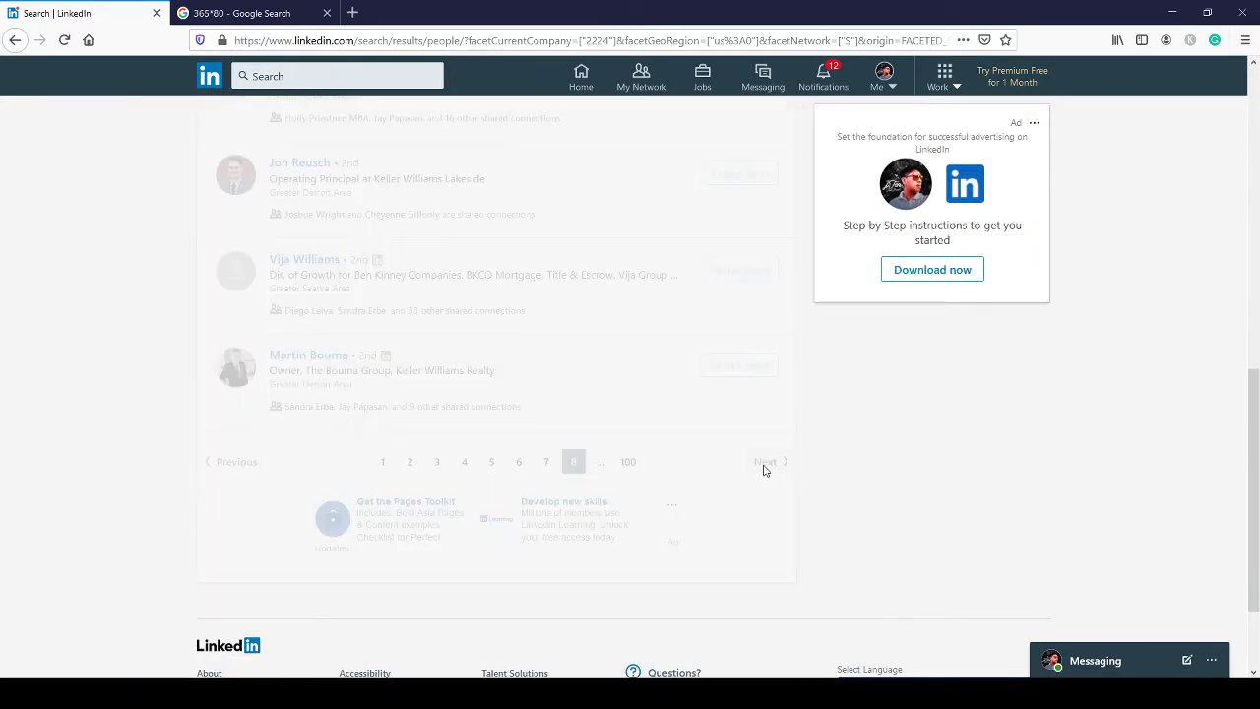
# Scan the people results for members not yet invited, moving two pages at a time from page 9 to page 17
pyautogui.scroll(-4, 548, 484)
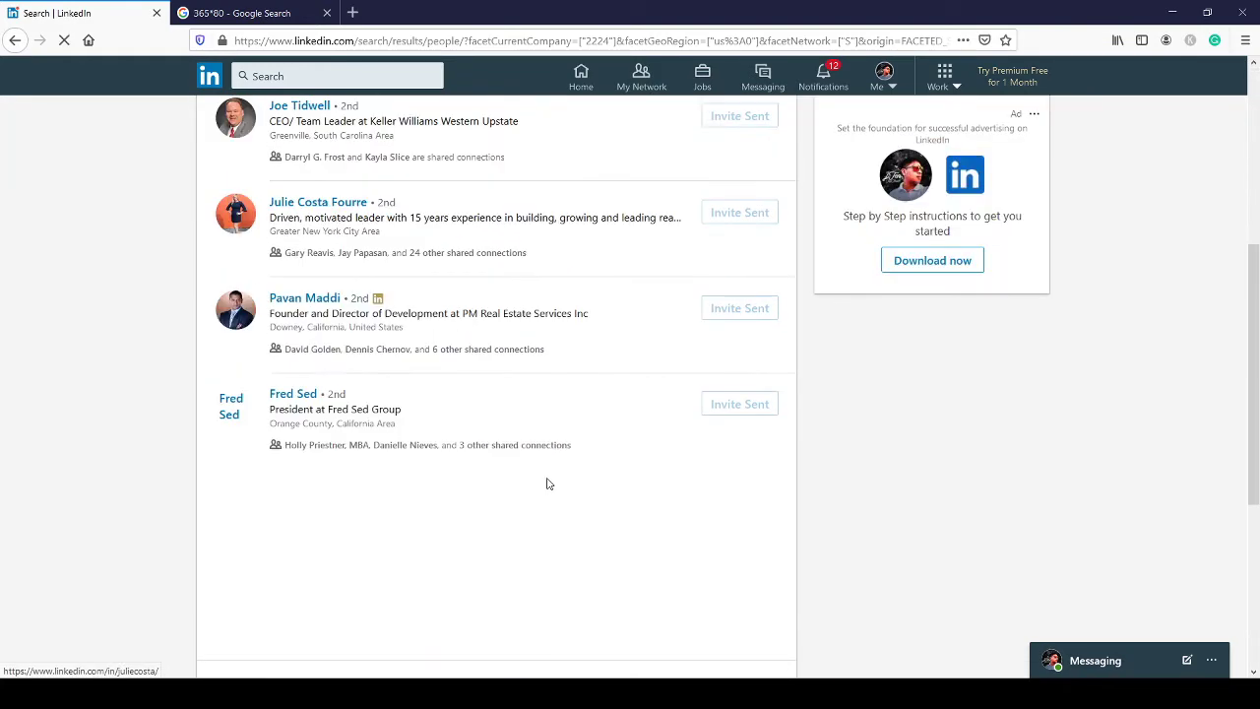
pyautogui.scroll(-3, 548, 484)
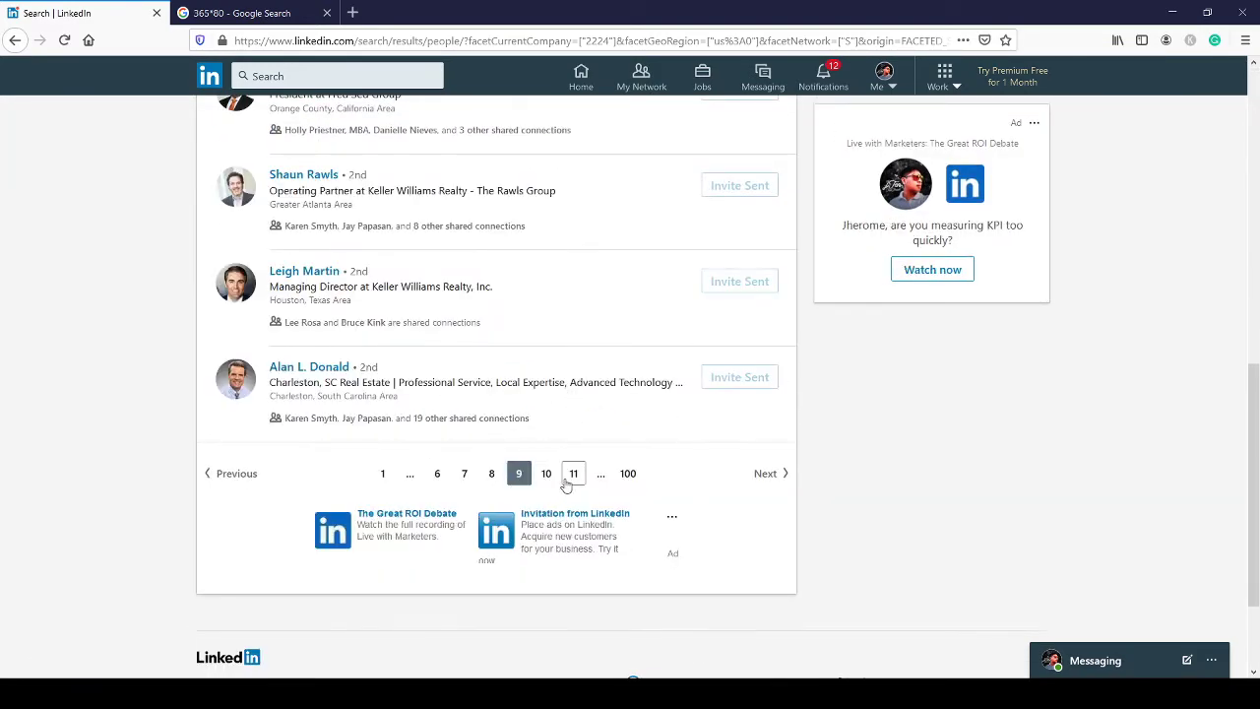
pyautogui.click(574, 482)
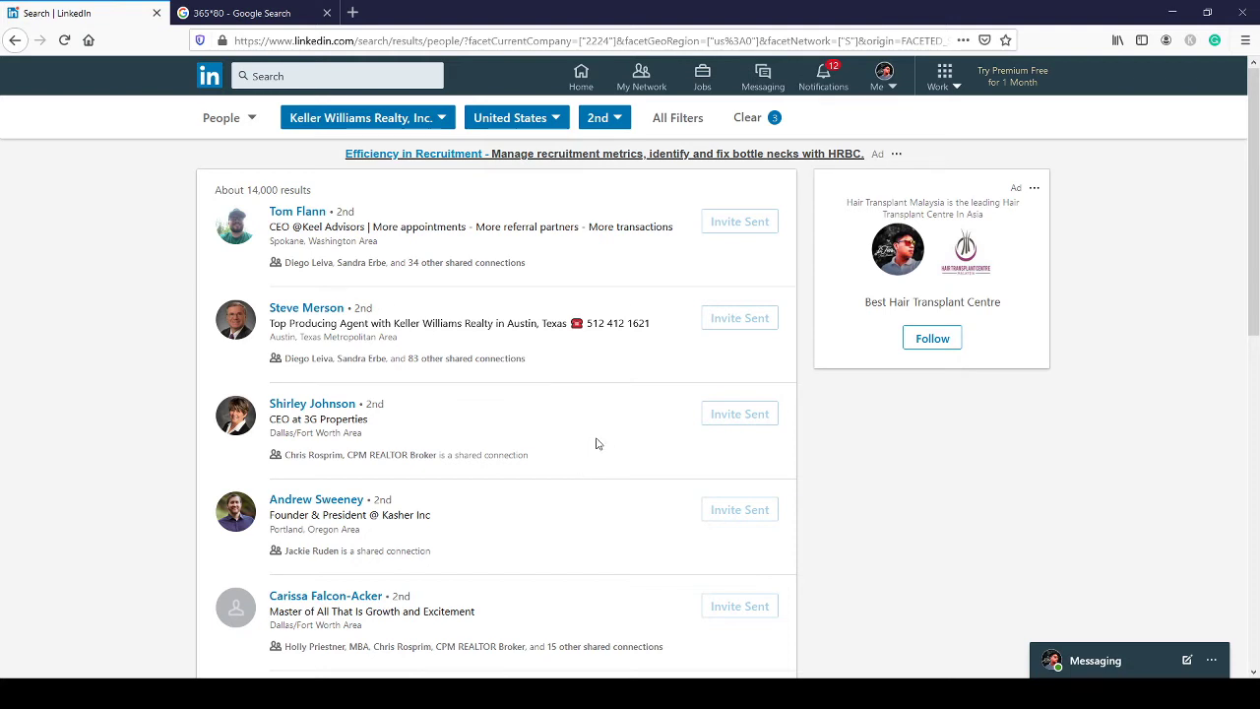
pyautogui.scroll(-10, 595, 445)
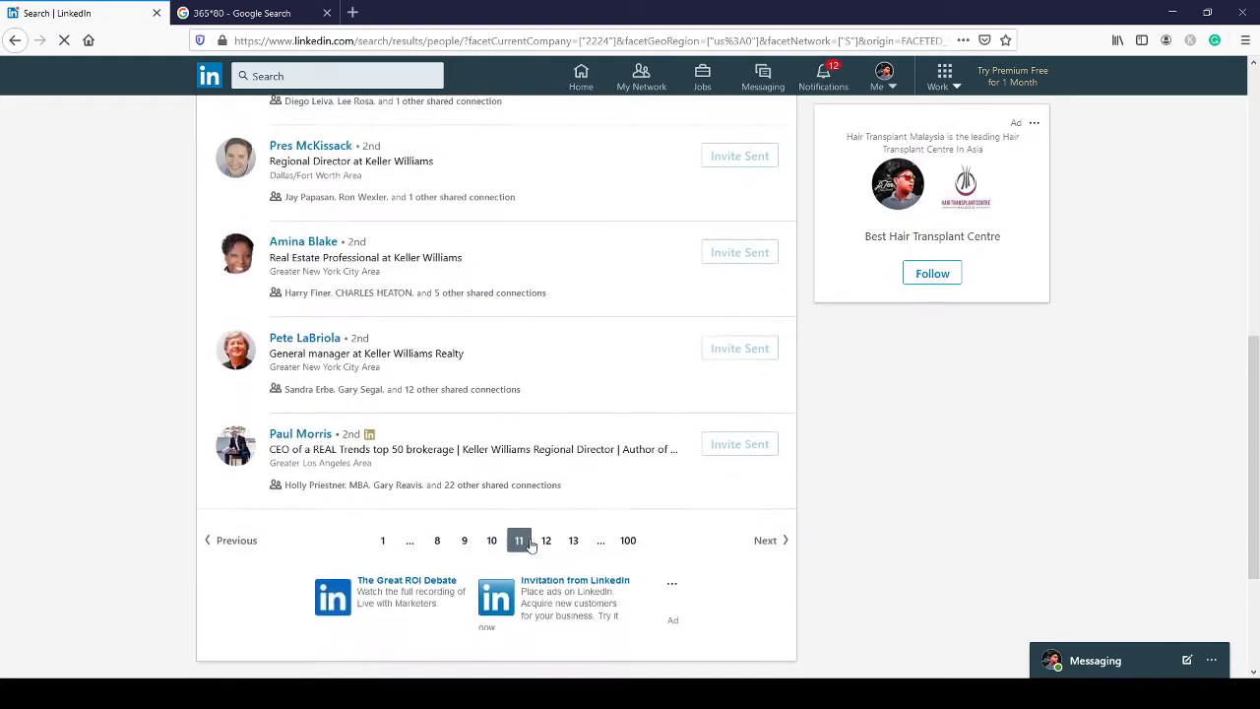
pyautogui.click(575, 333)
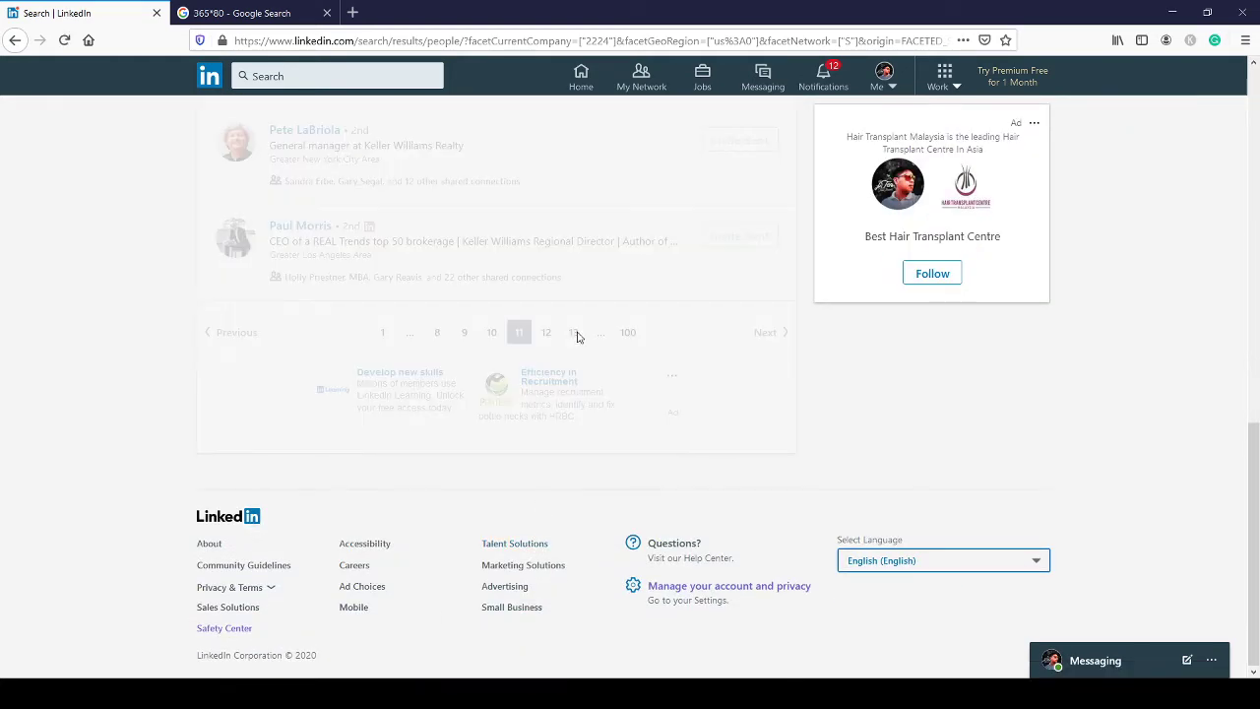
pyautogui.scroll(-10, 640, 384)
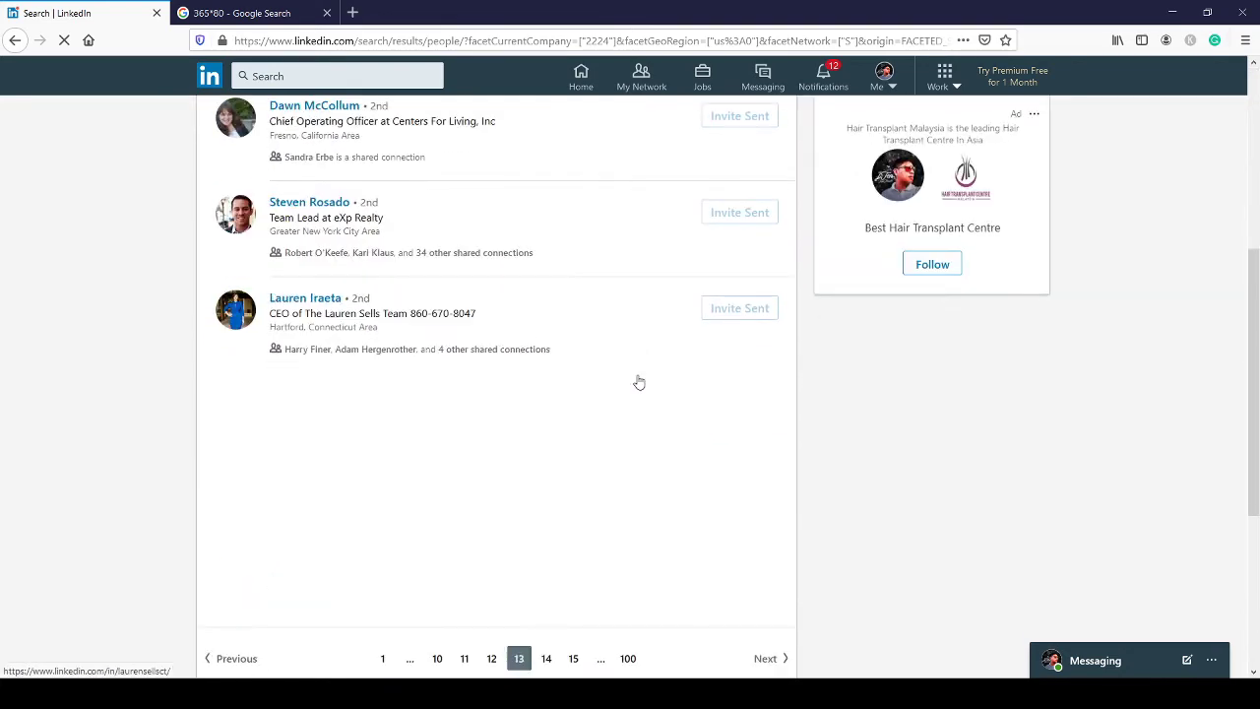
pyautogui.scroll(-1, 635, 386)
pyautogui.click(575, 396)
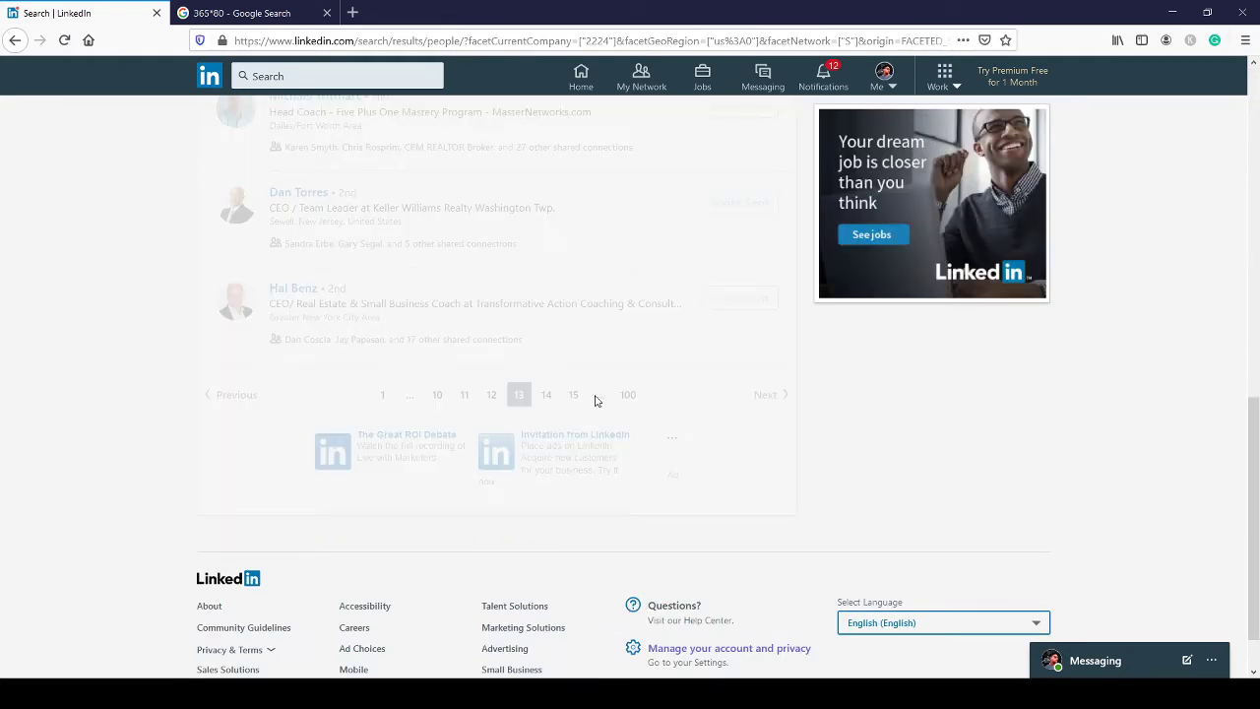
pyautogui.scroll(-10, 616, 391)
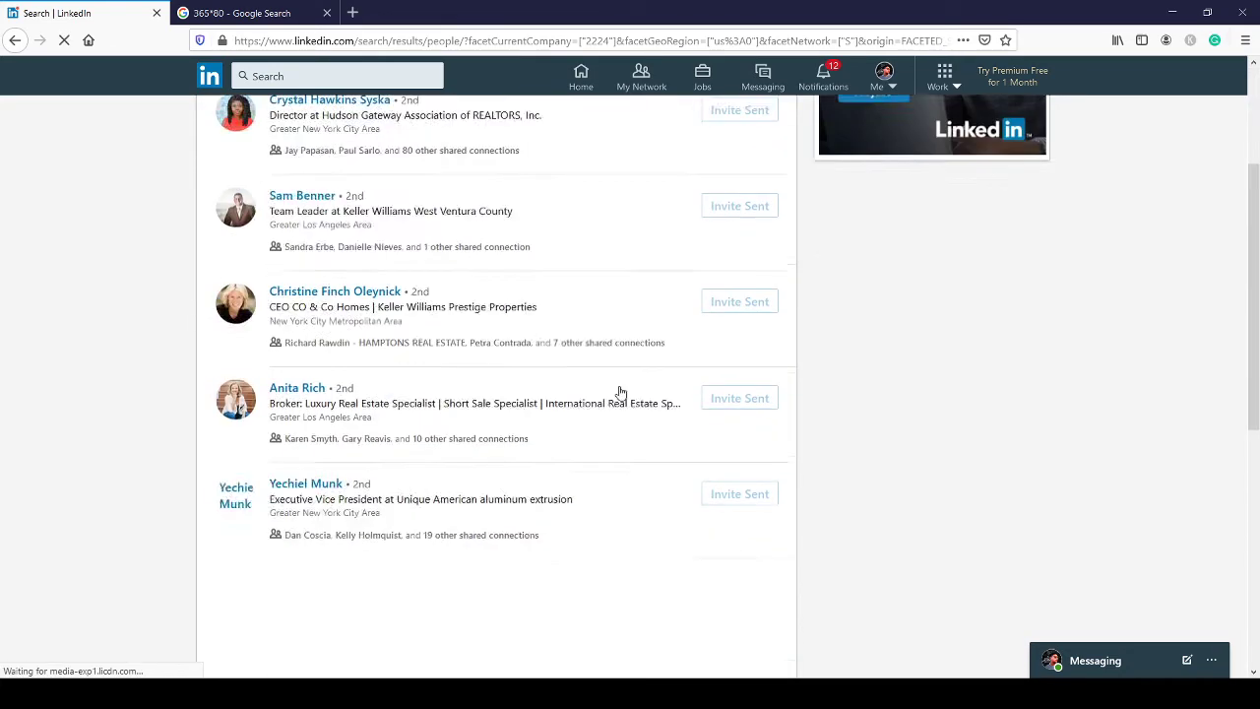
pyautogui.click(574, 474)
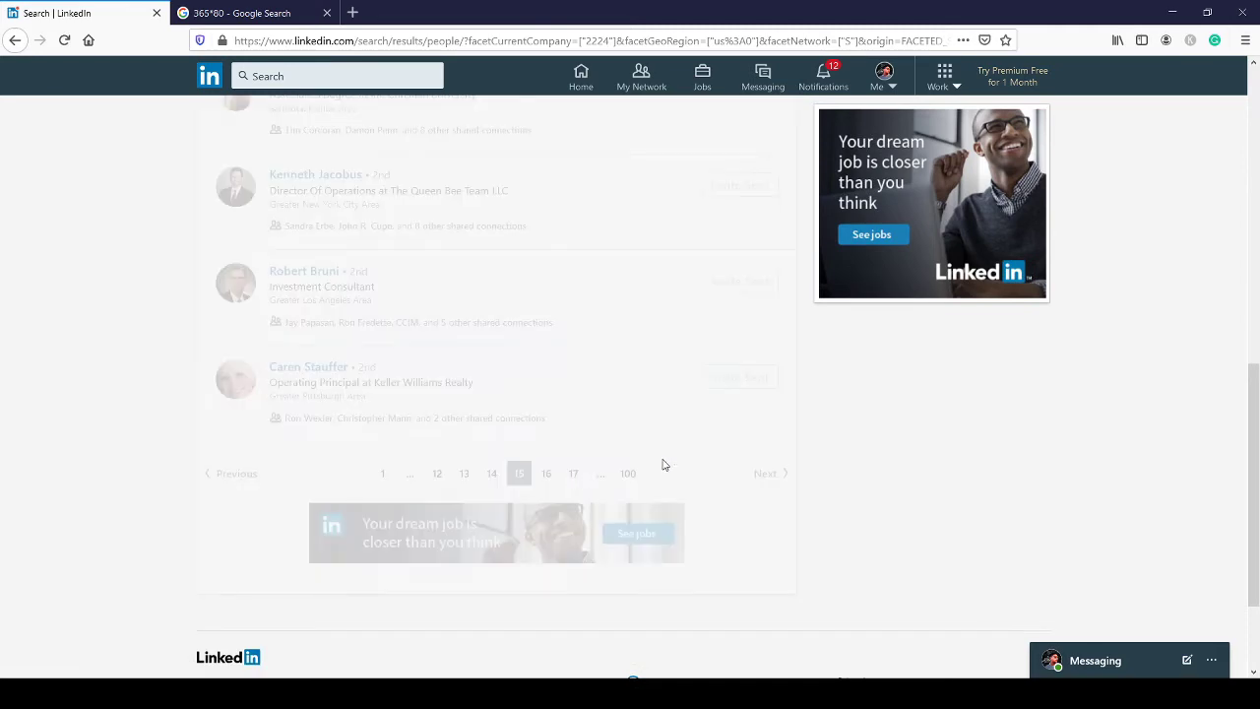
# Continue scanning for uninvited people from results page 17 onward, skipping every other page until page 27
pyautogui.scroll(-10, 675, 417)
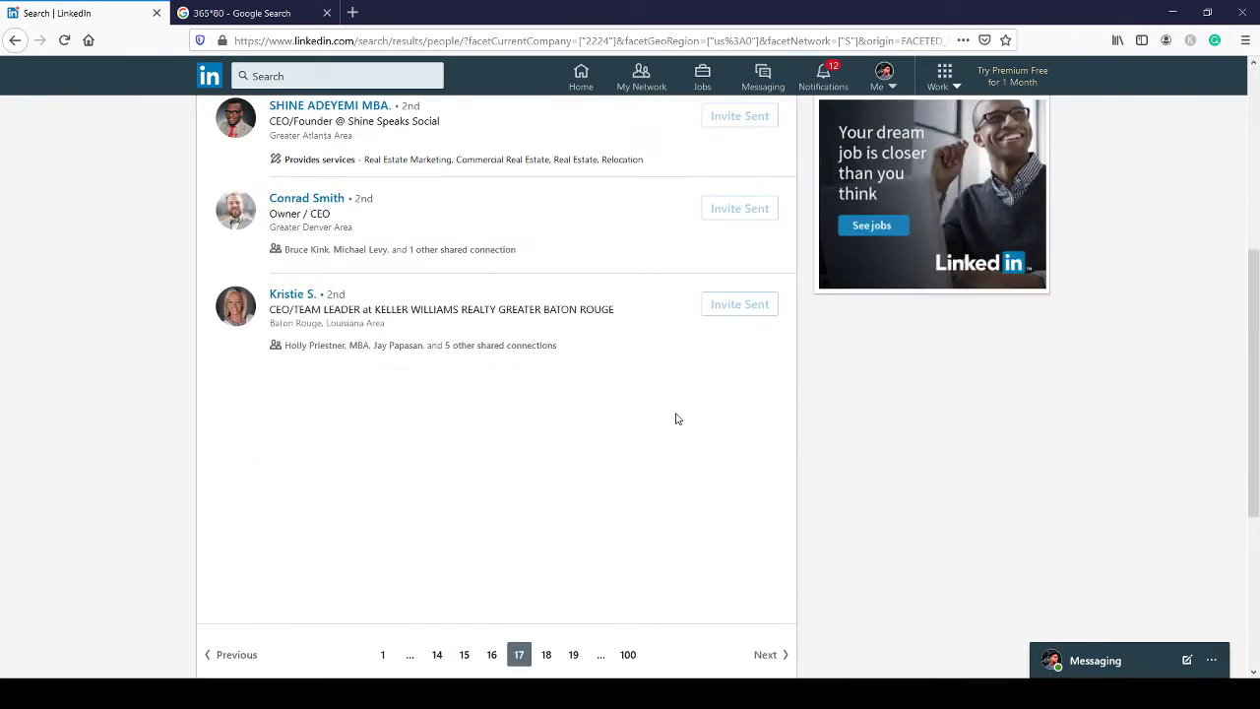
pyautogui.scroll(-2, 630, 473)
pyautogui.click(573, 548)
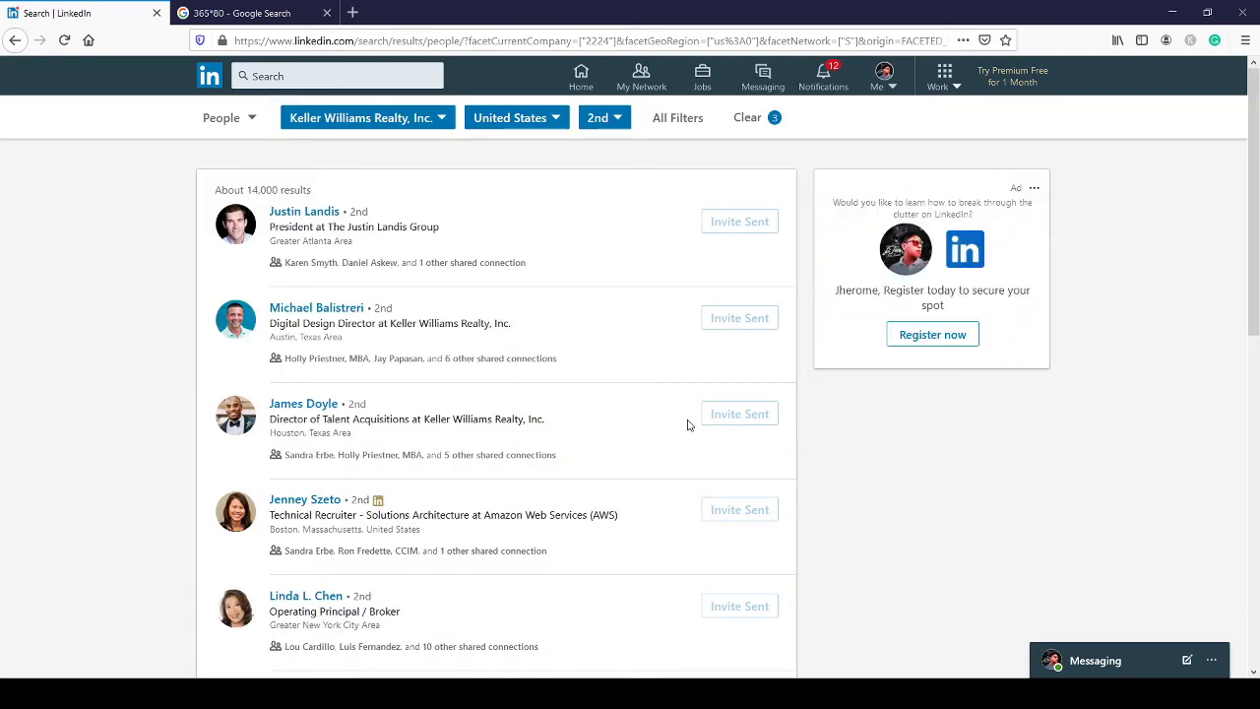
pyautogui.scroll(-5, 687, 422)
pyautogui.scroll(-5, 680, 384)
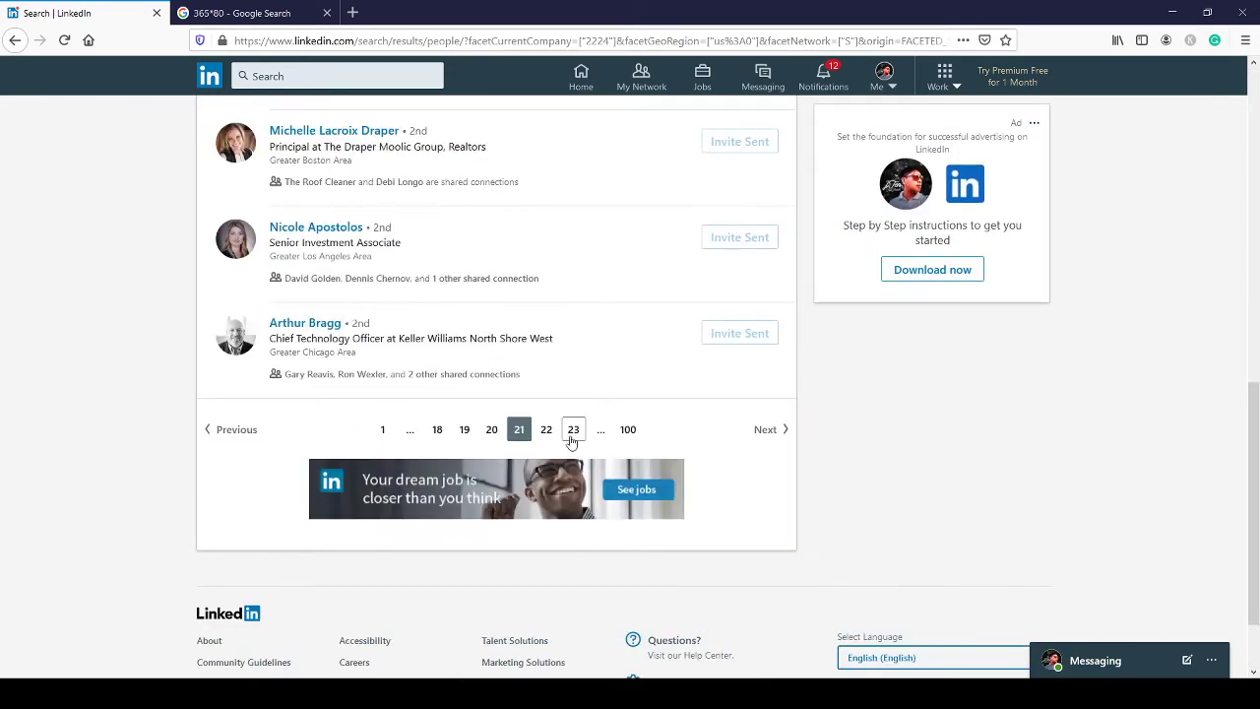
pyautogui.click(573, 431)
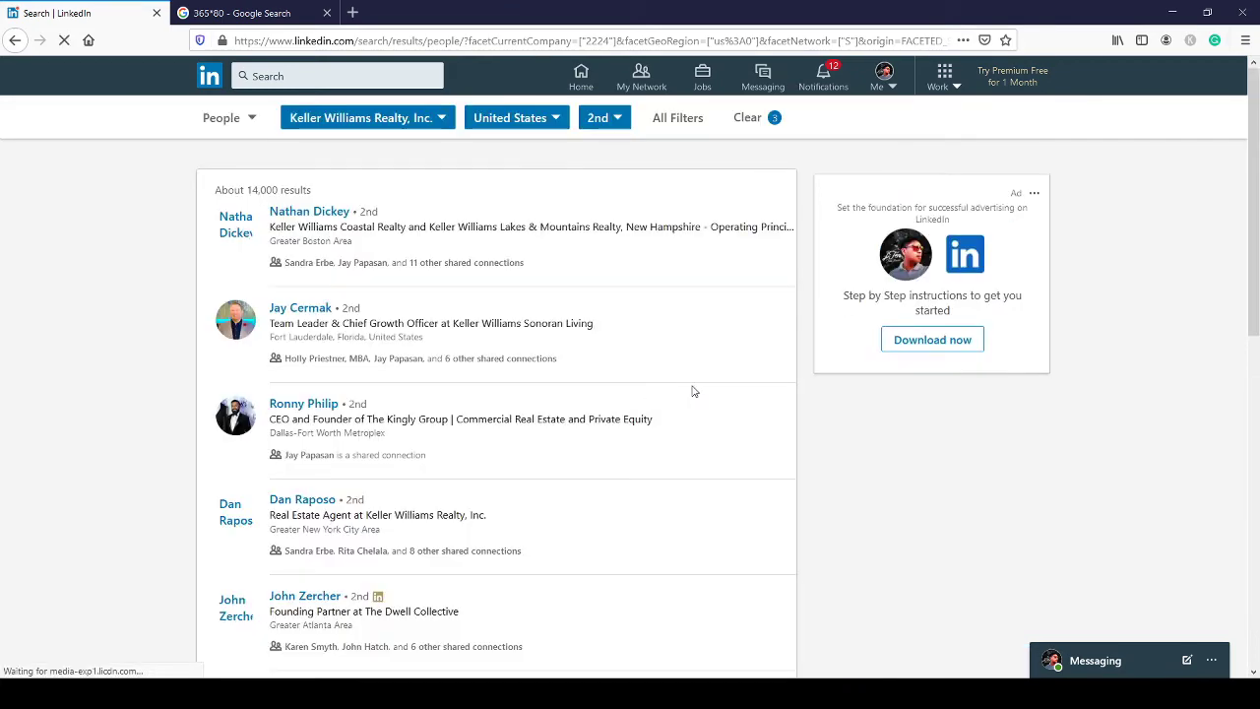
pyautogui.scroll(-10, 712, 394)
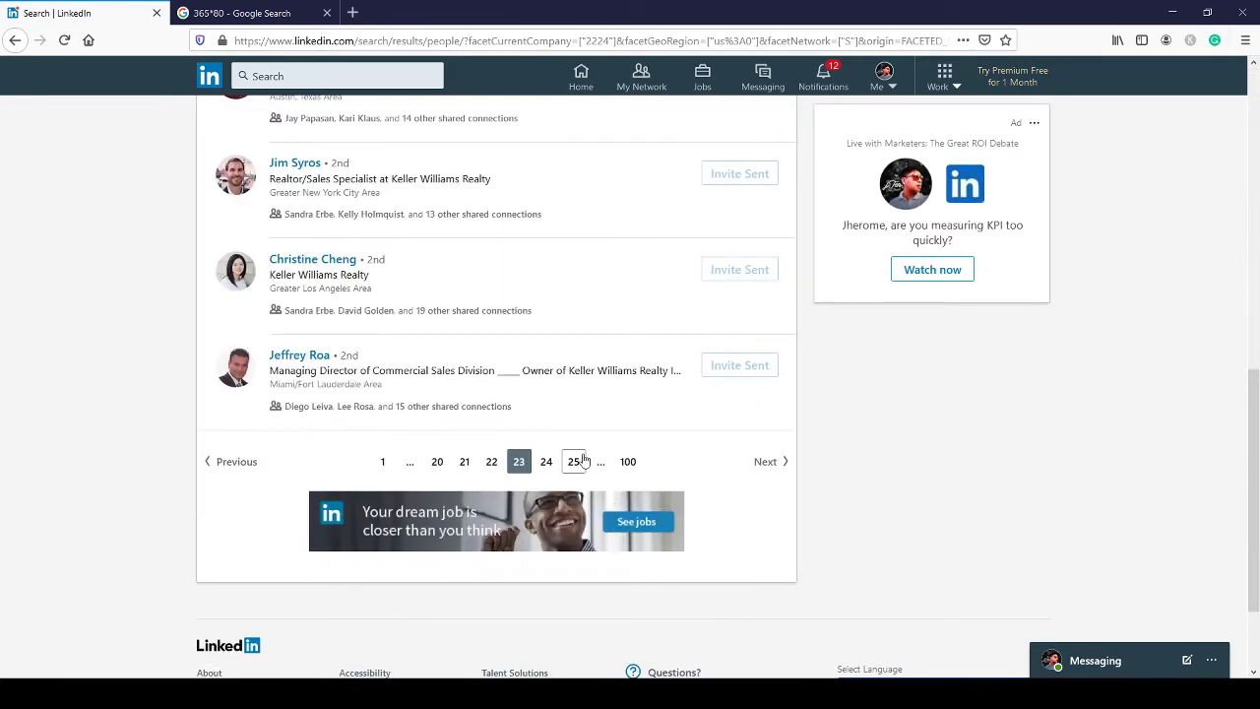
pyautogui.click(577, 459)
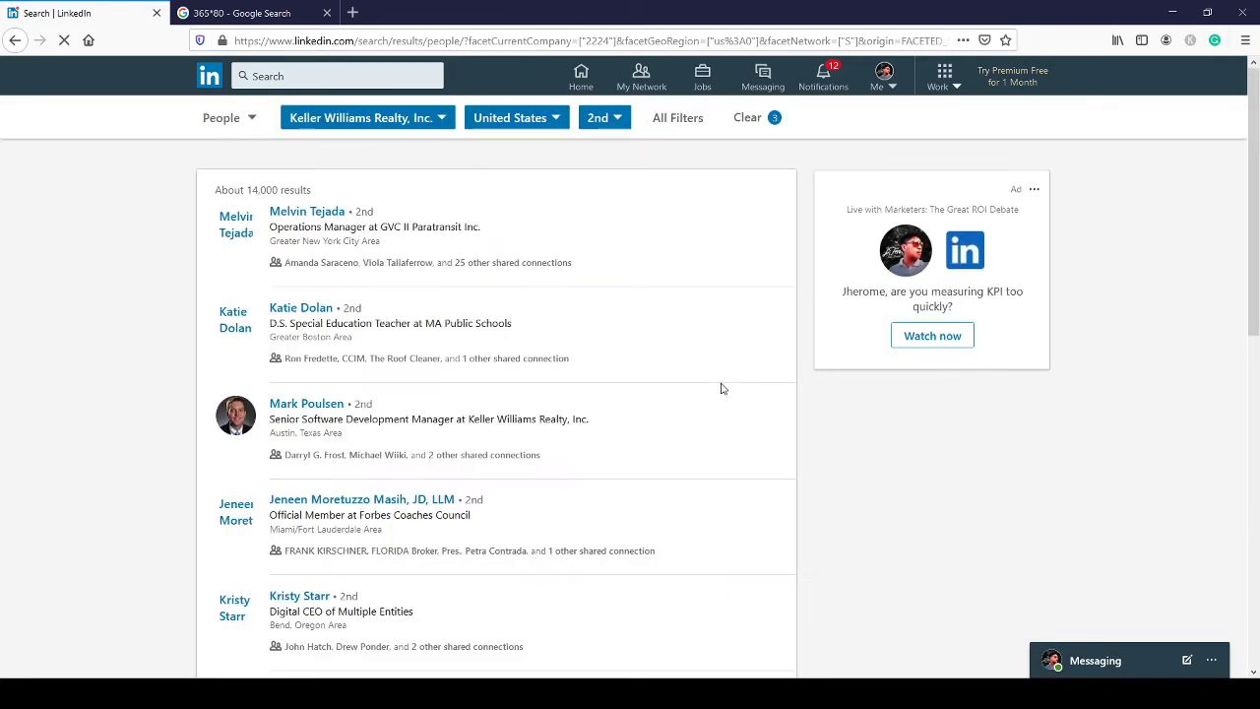
pyautogui.scroll(-4, 633, 404)
pyautogui.scroll(-4, 636, 410)
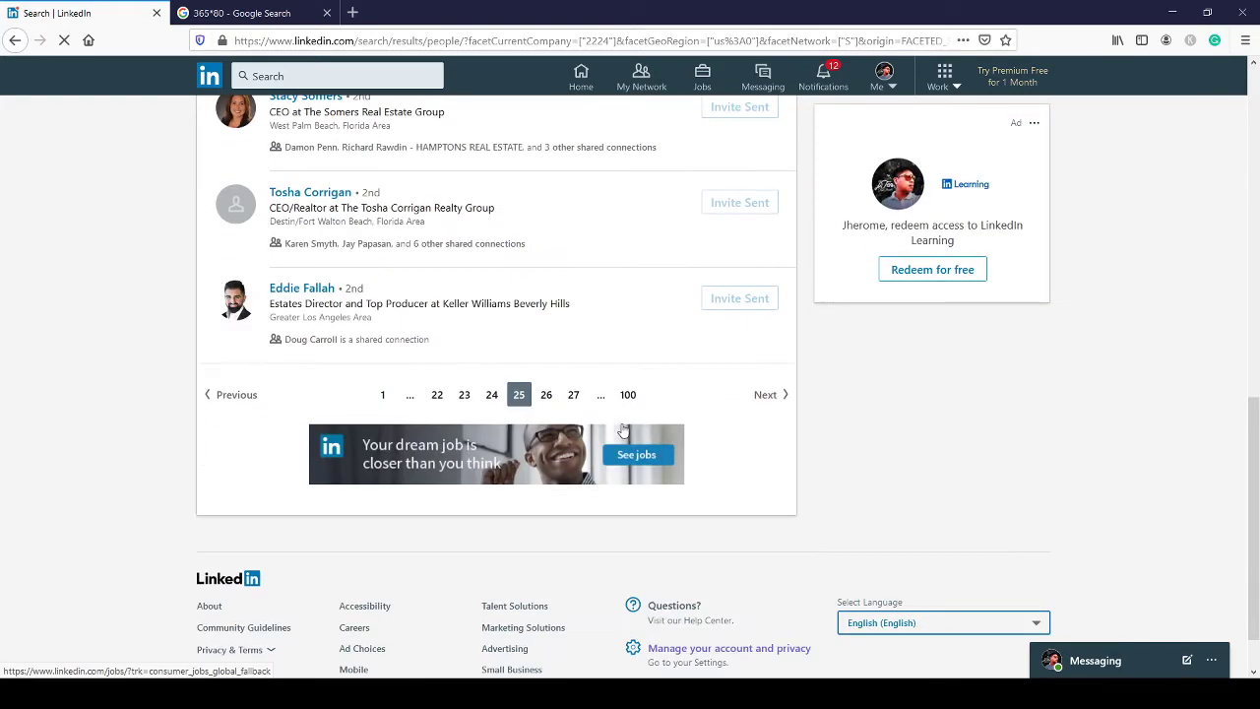
pyautogui.click(574, 395)
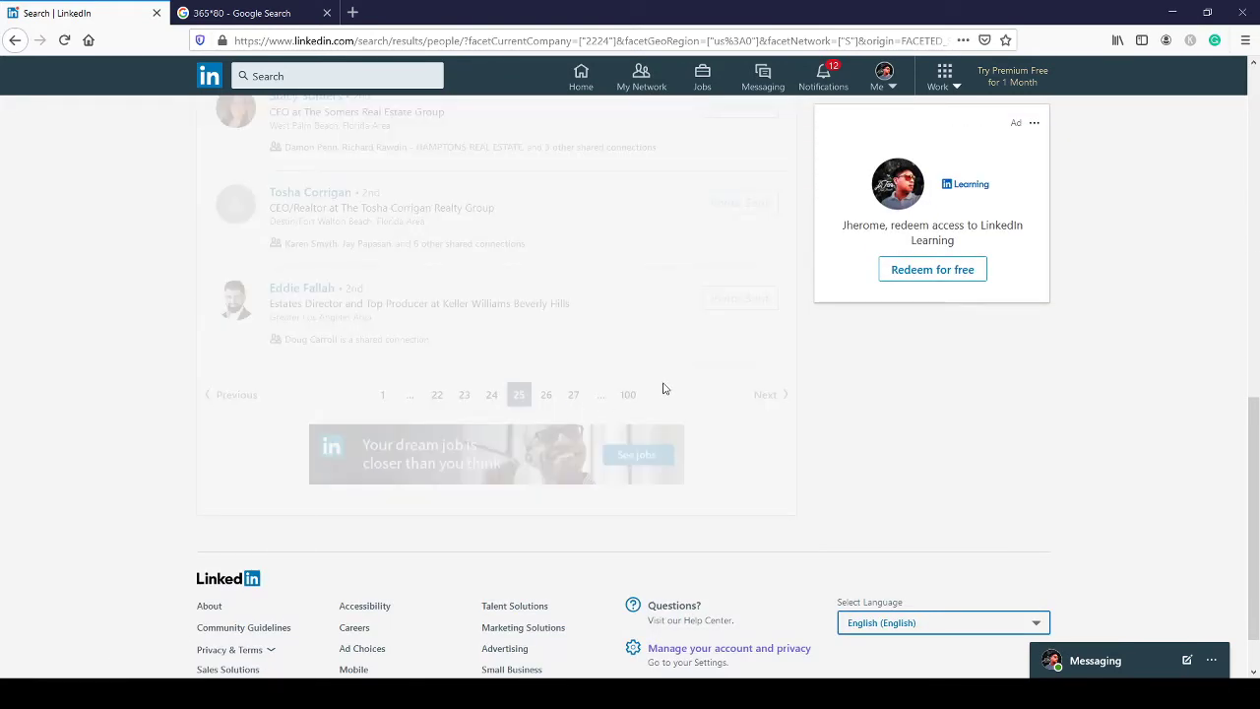
# Check page 27, go back to results page 26 and send the second listed person a connection invitation without a note
pyautogui.scroll(-2, 679, 394)
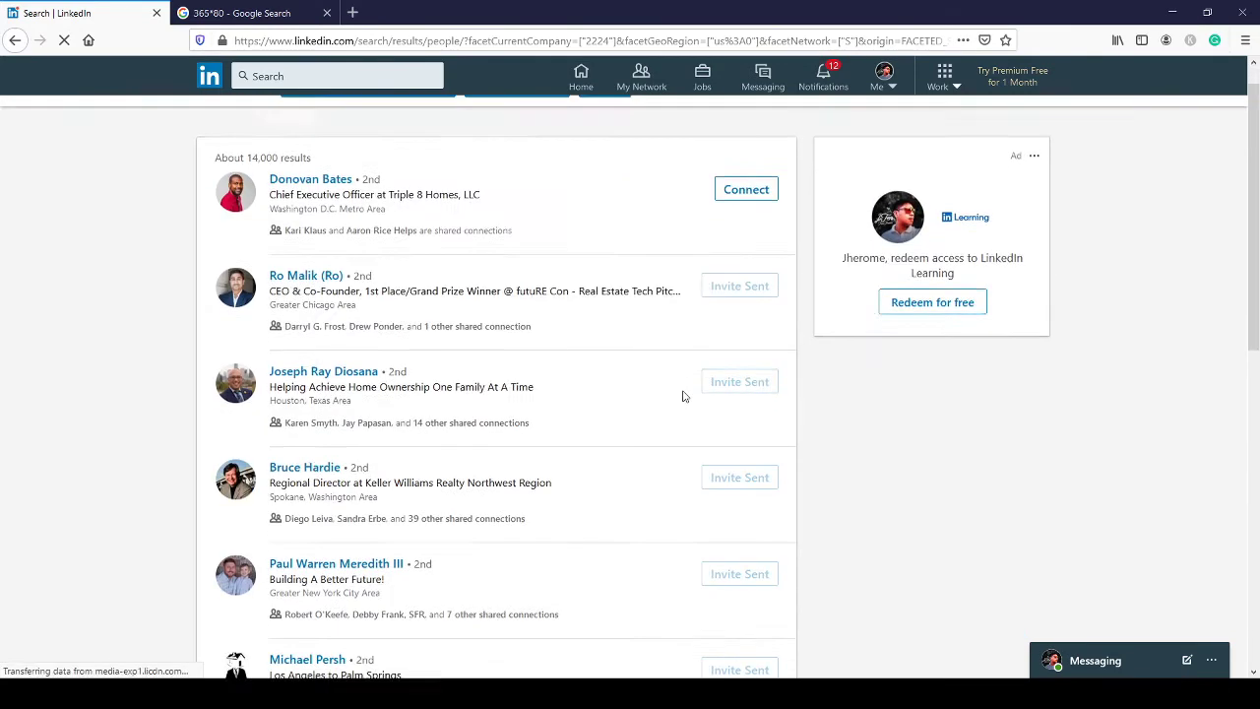
pyautogui.scroll(-10, 698, 318)
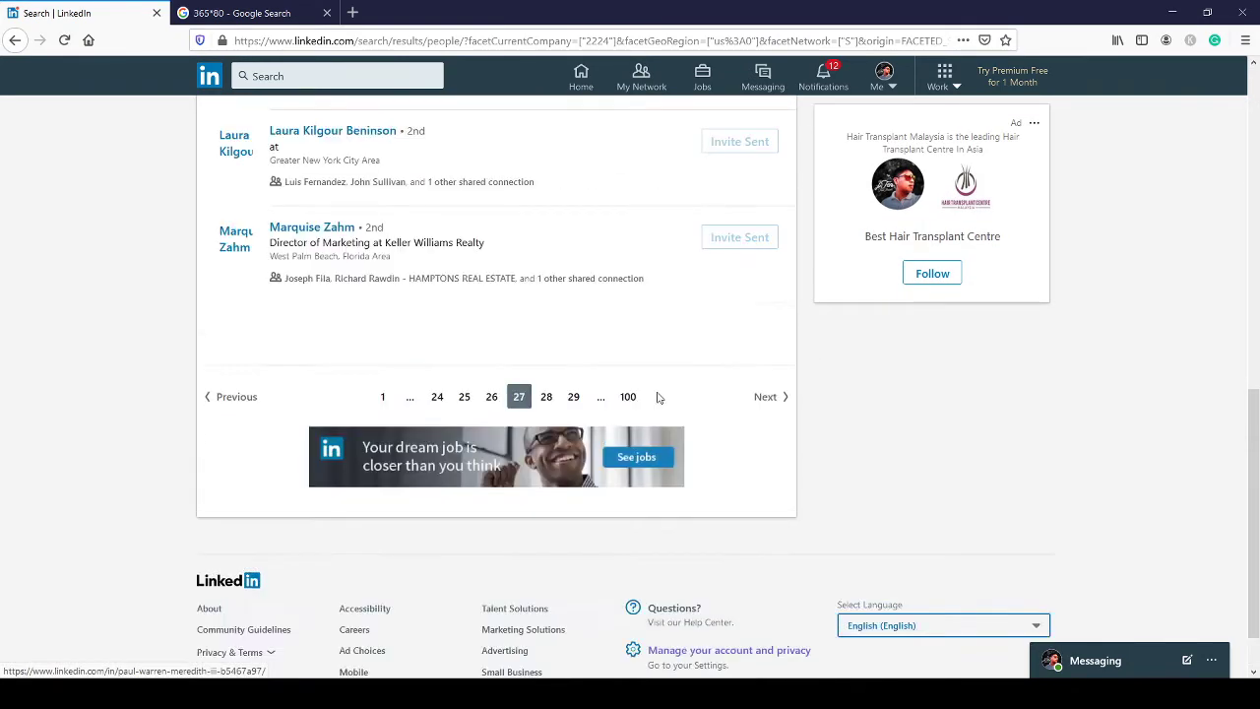
pyautogui.click(491, 433)
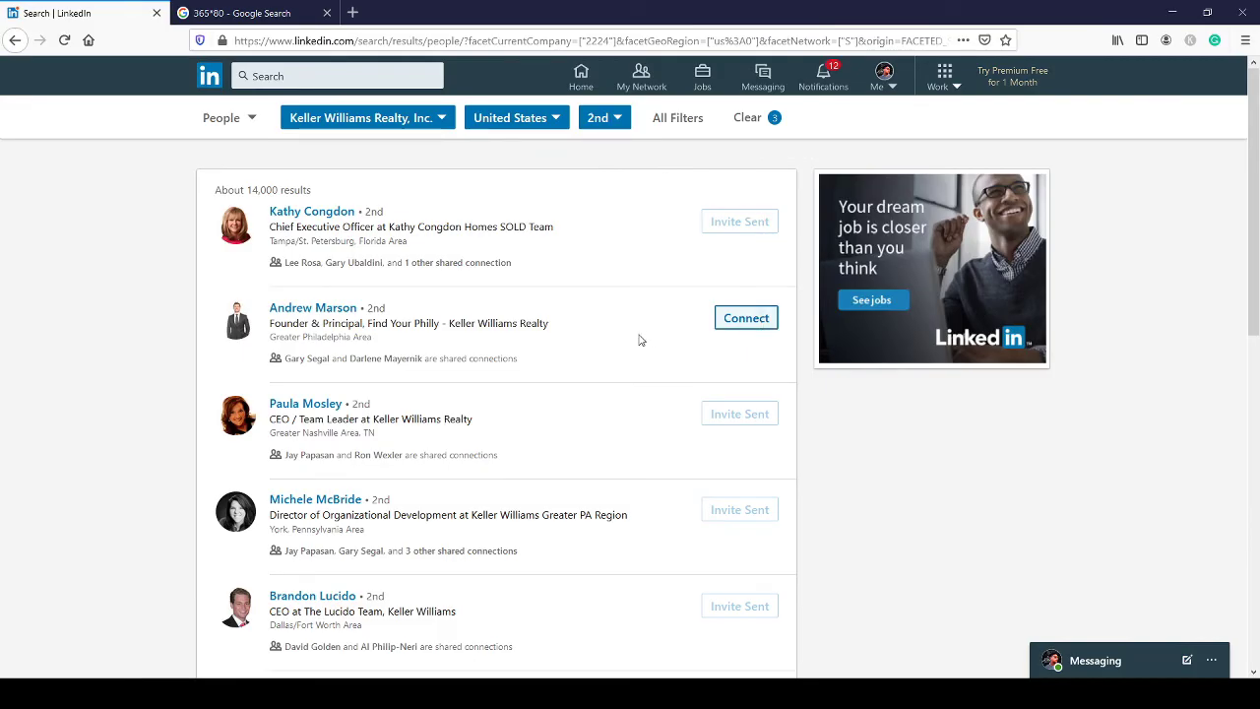
pyautogui.scroll(-10, 644, 344)
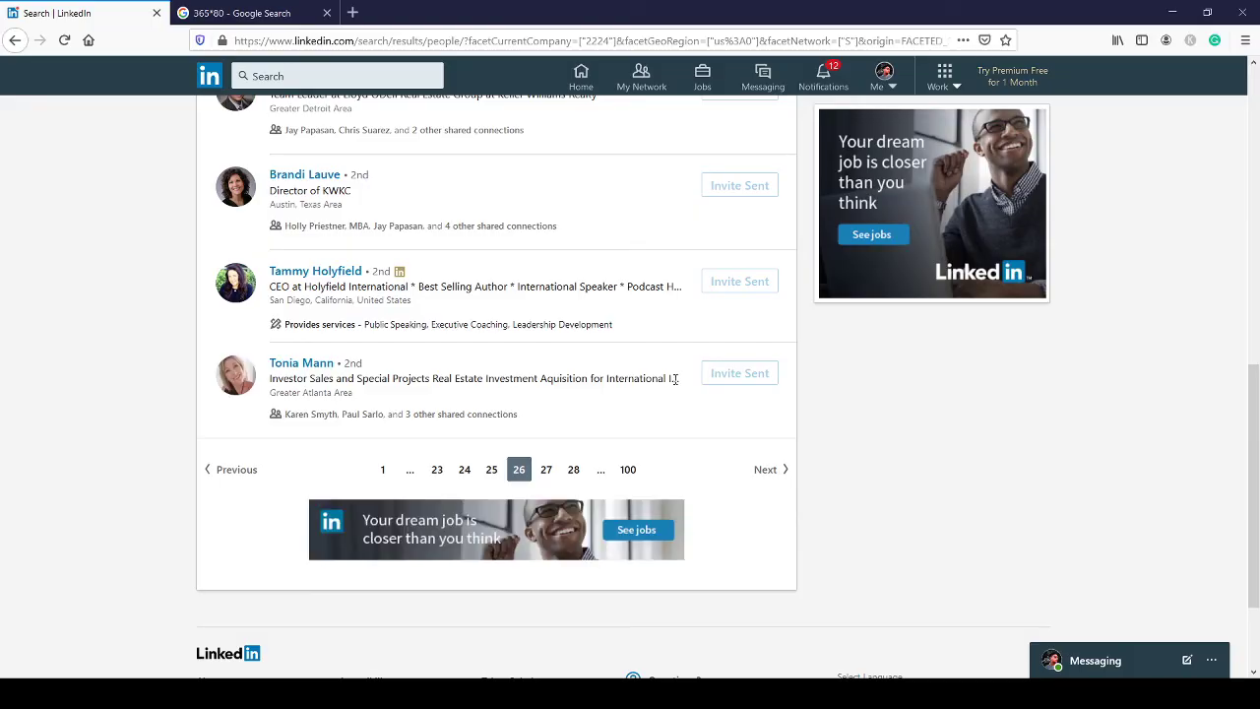
pyautogui.scroll(10, 715, 360)
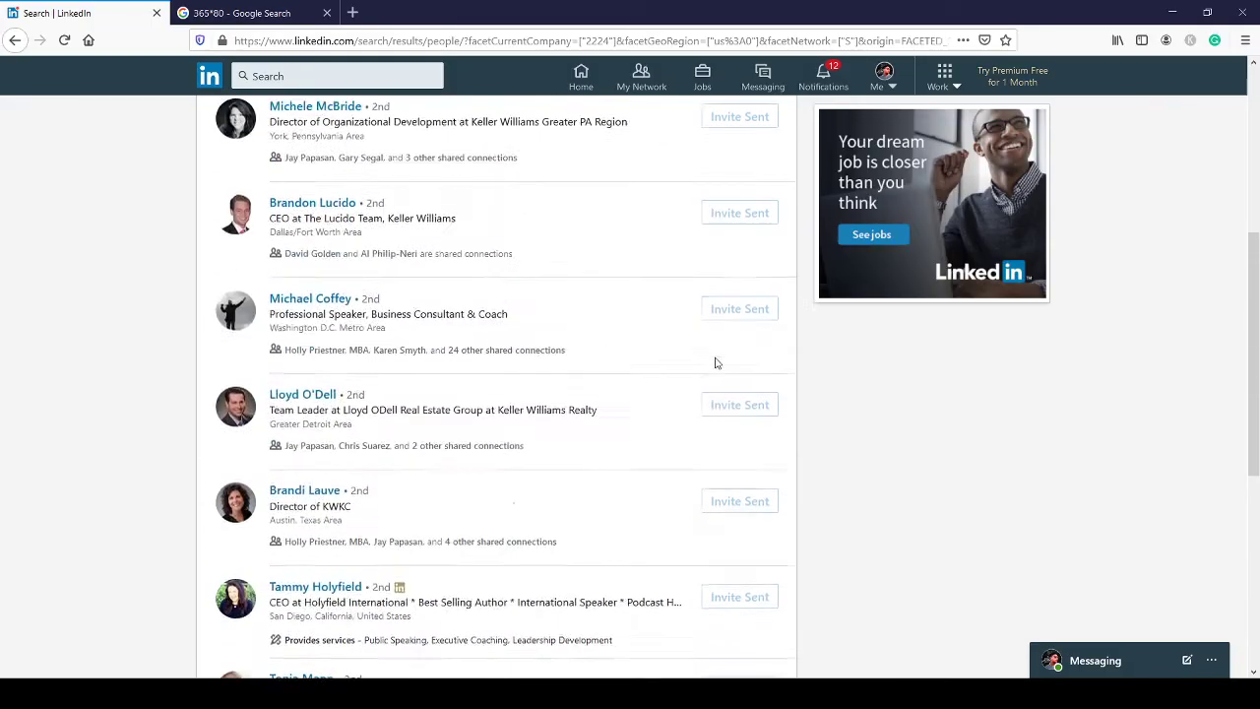
pyautogui.click(772, 318)
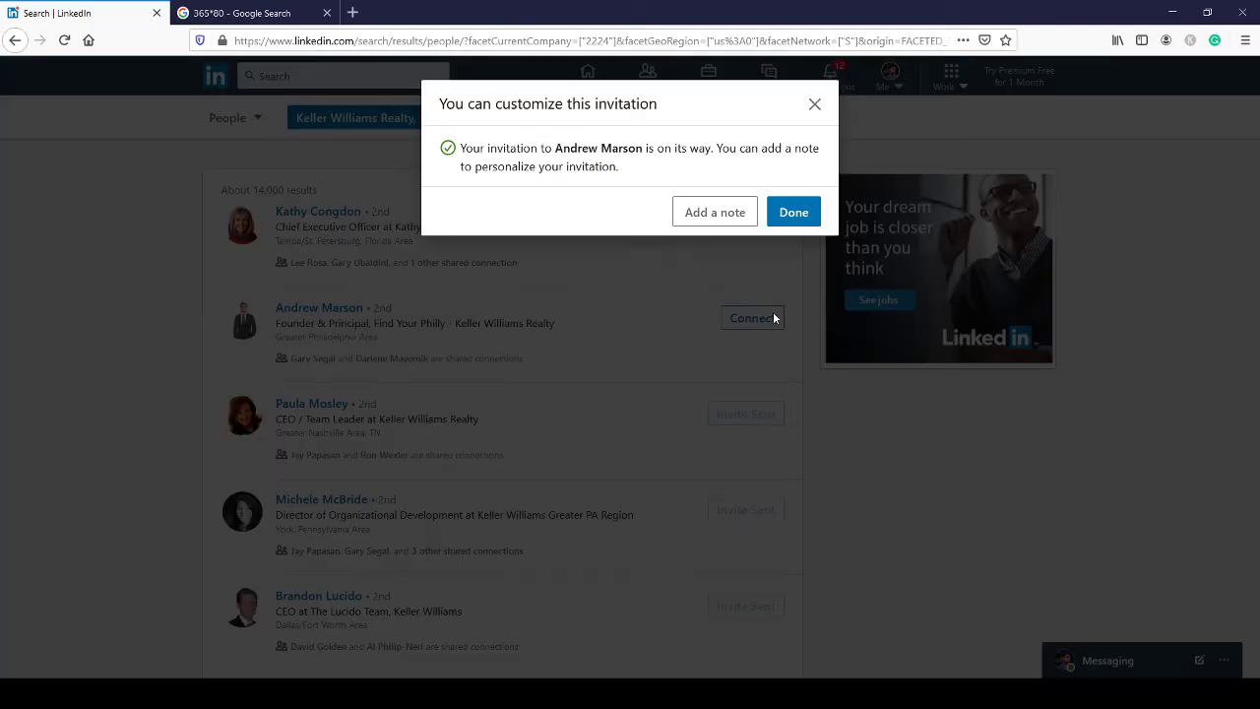
pyautogui.click(794, 211)
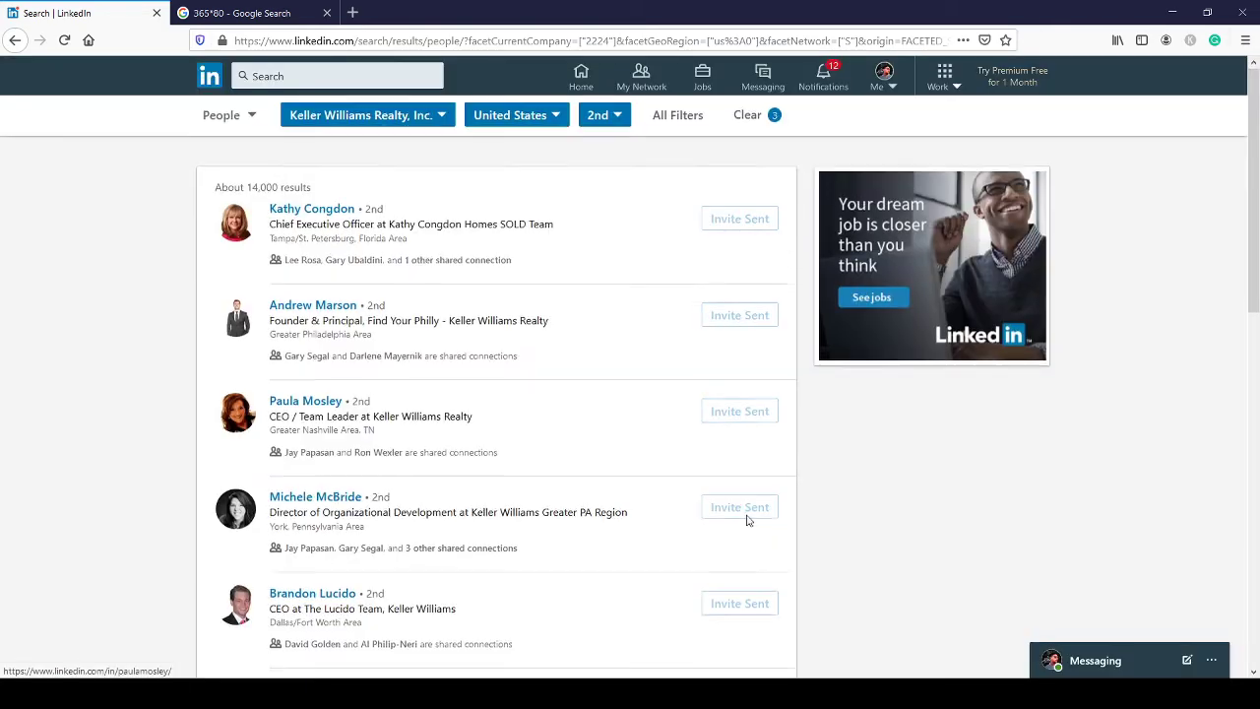
# Open results page 27 and invite the chief executive of Triple 8 Homes, LLC to connect without adding a note
pyautogui.scroll(-10, 741, 514)
pyautogui.click(546, 470)
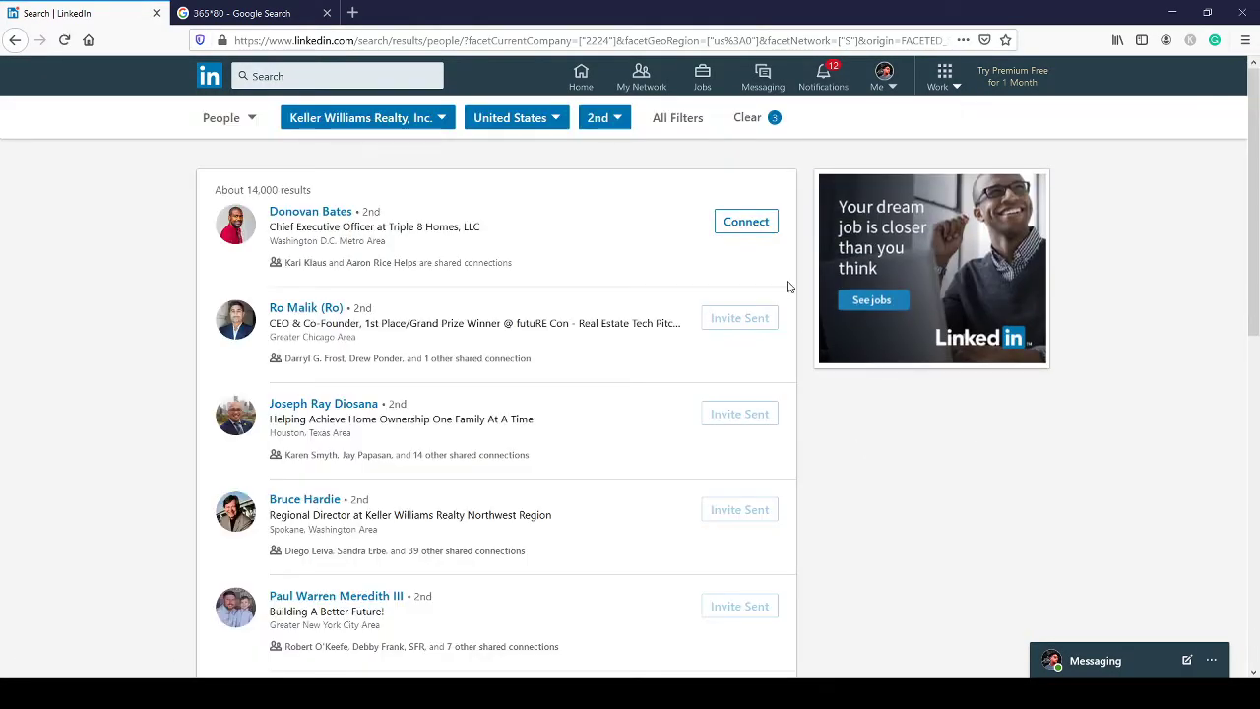
pyautogui.click(762, 217)
pyautogui.click(794, 219)
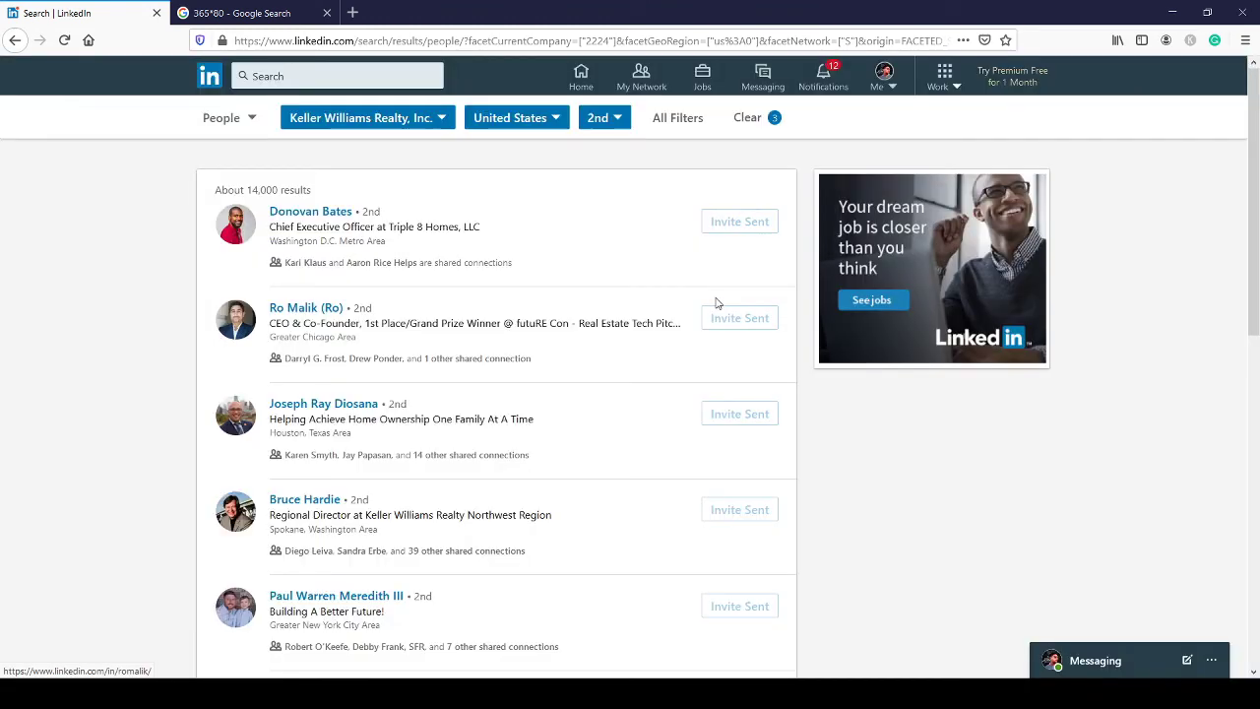
# On results page 28, invite the owner of Pacific Star Realty and Investments Inc without a note and check the remaining people
pyautogui.scroll(-5, 778, 325)
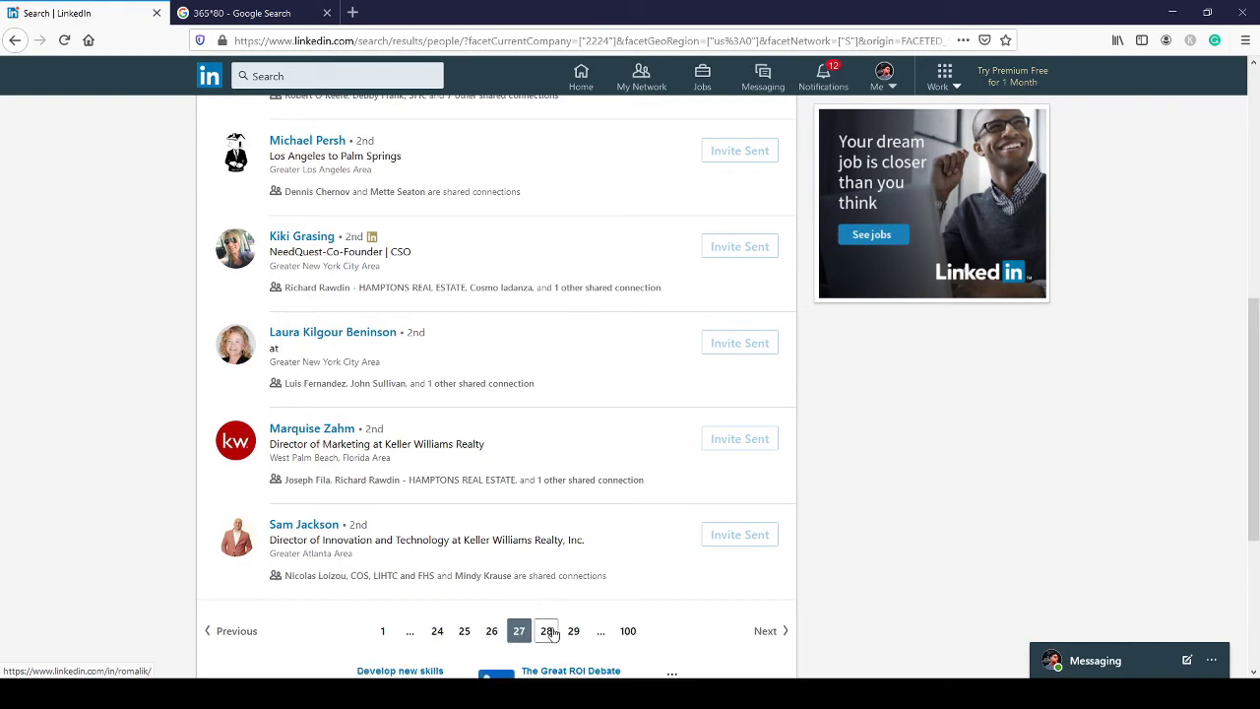
pyautogui.click(549, 631)
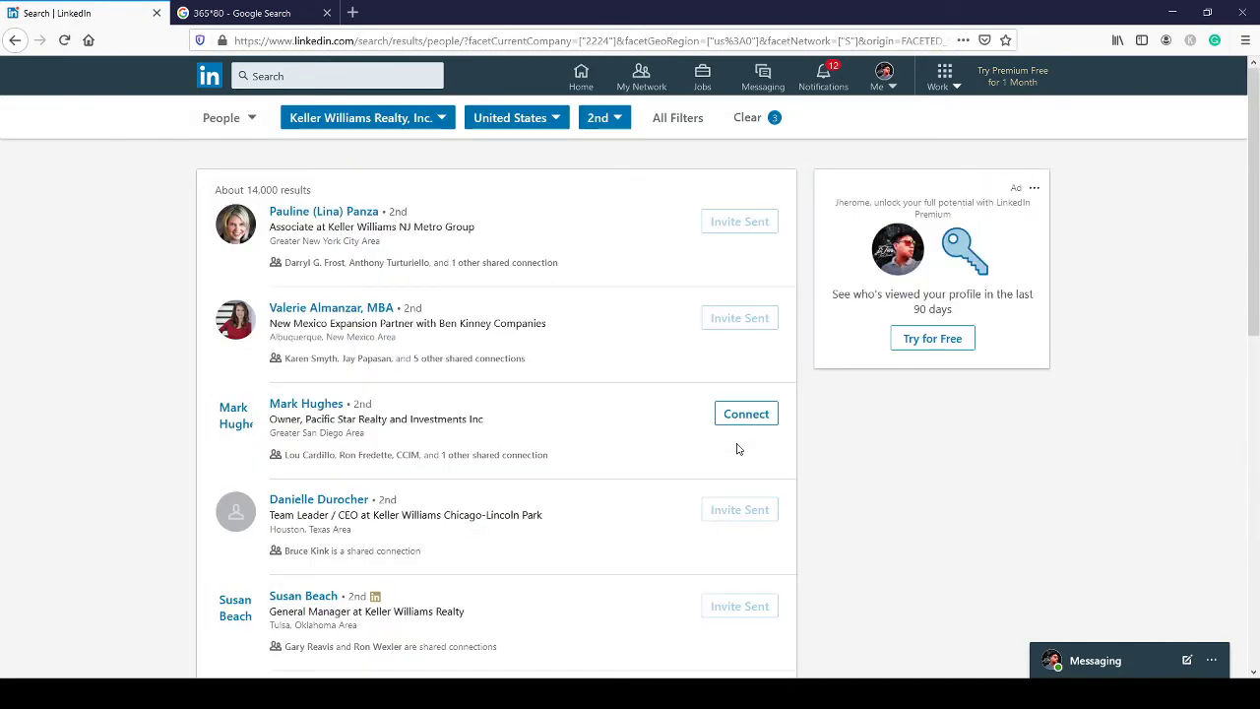
pyautogui.click(742, 414)
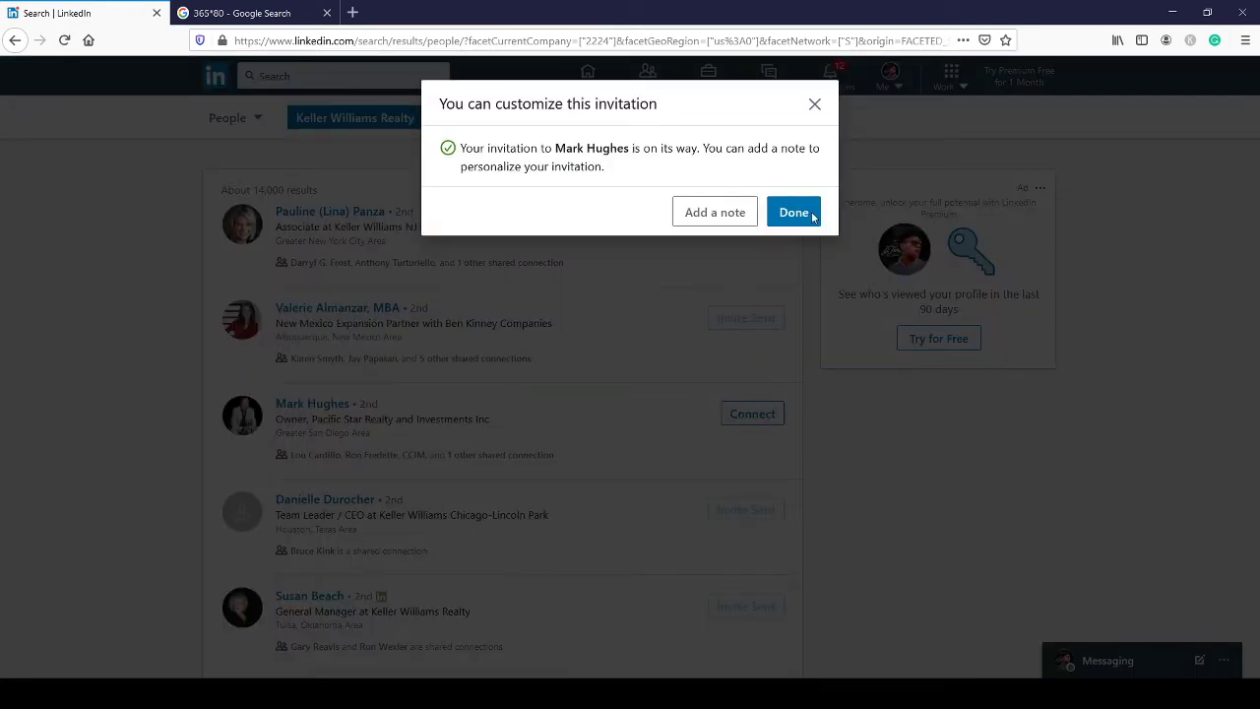
pyautogui.click(719, 483)
pyautogui.scroll(-5, 726, 495)
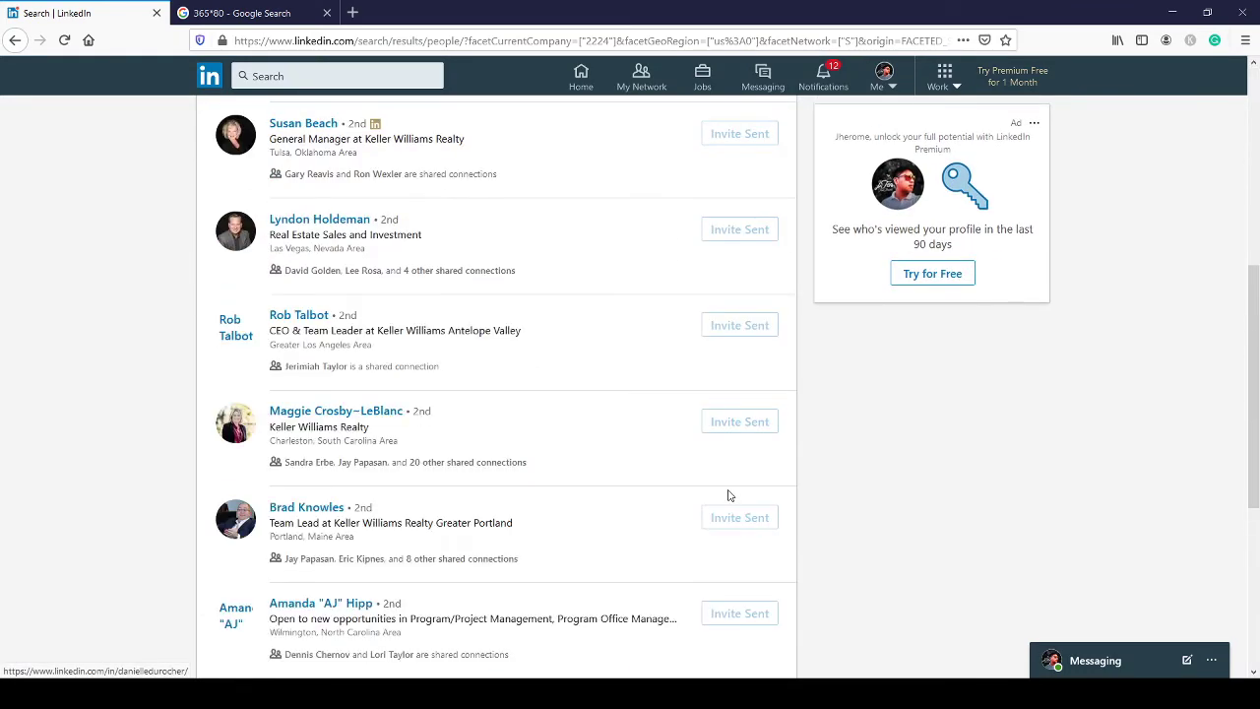
pyautogui.scroll(-2, 728, 495)
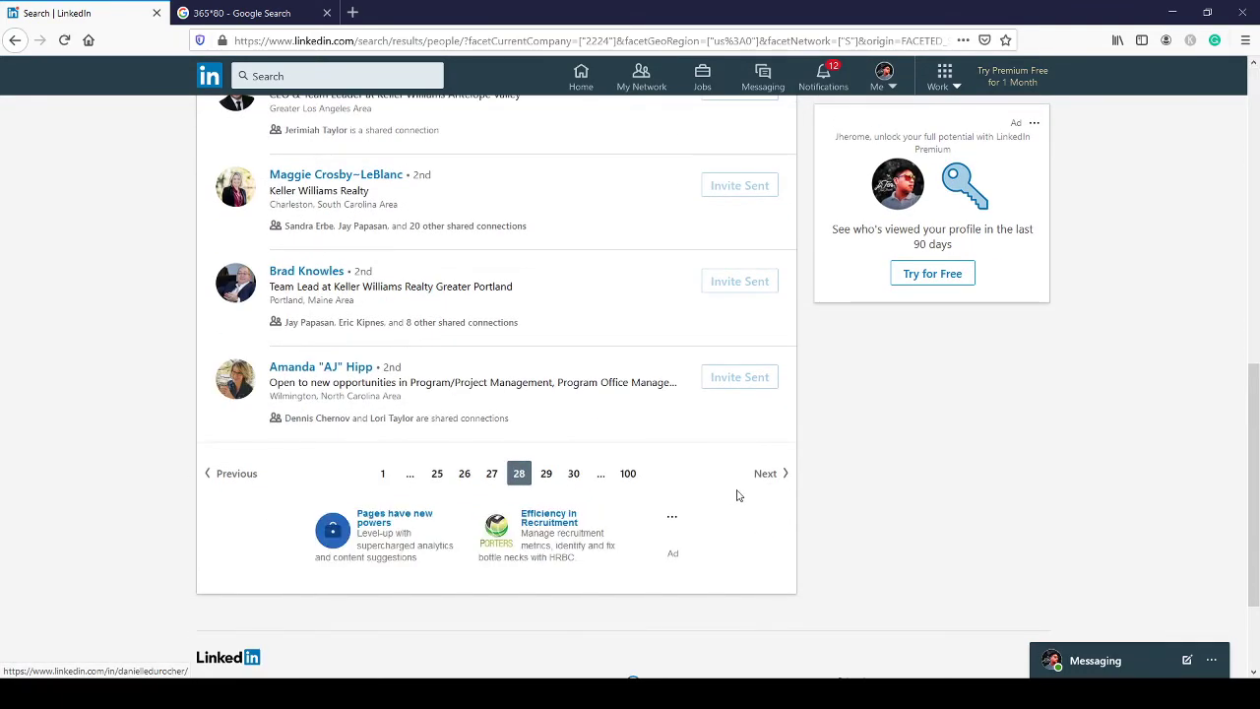
# Switch to the Google calculator, clear it and calculate 365 × 80
pyautogui.click(296, 19)
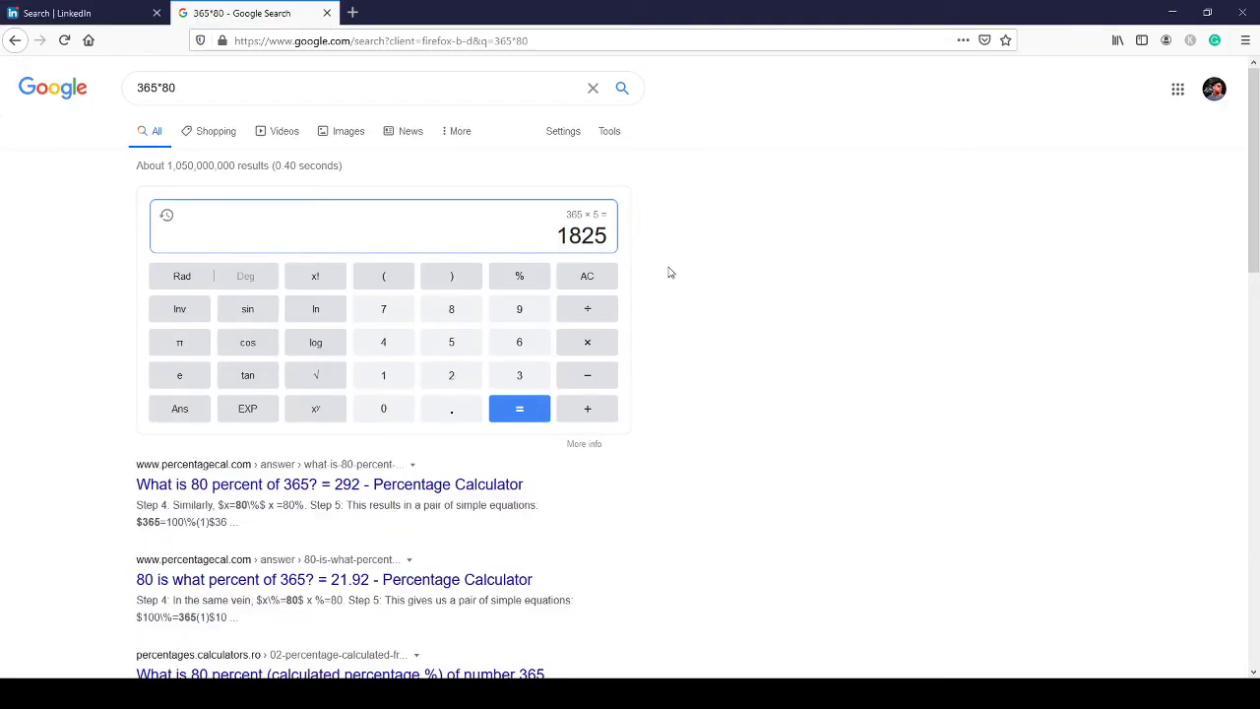
pyautogui.click(594, 282)
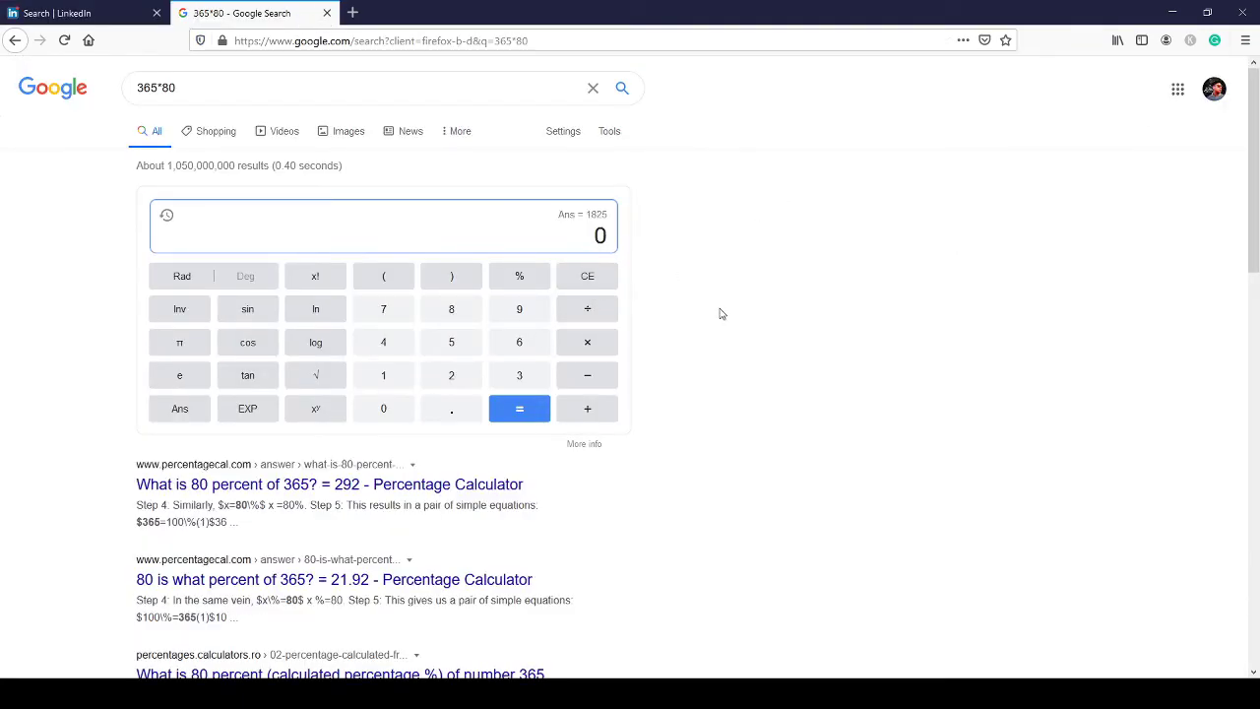
pyautogui.write('365')
pyautogui.write('*')
pyautogui.write('80')
pyautogui.press('Return')
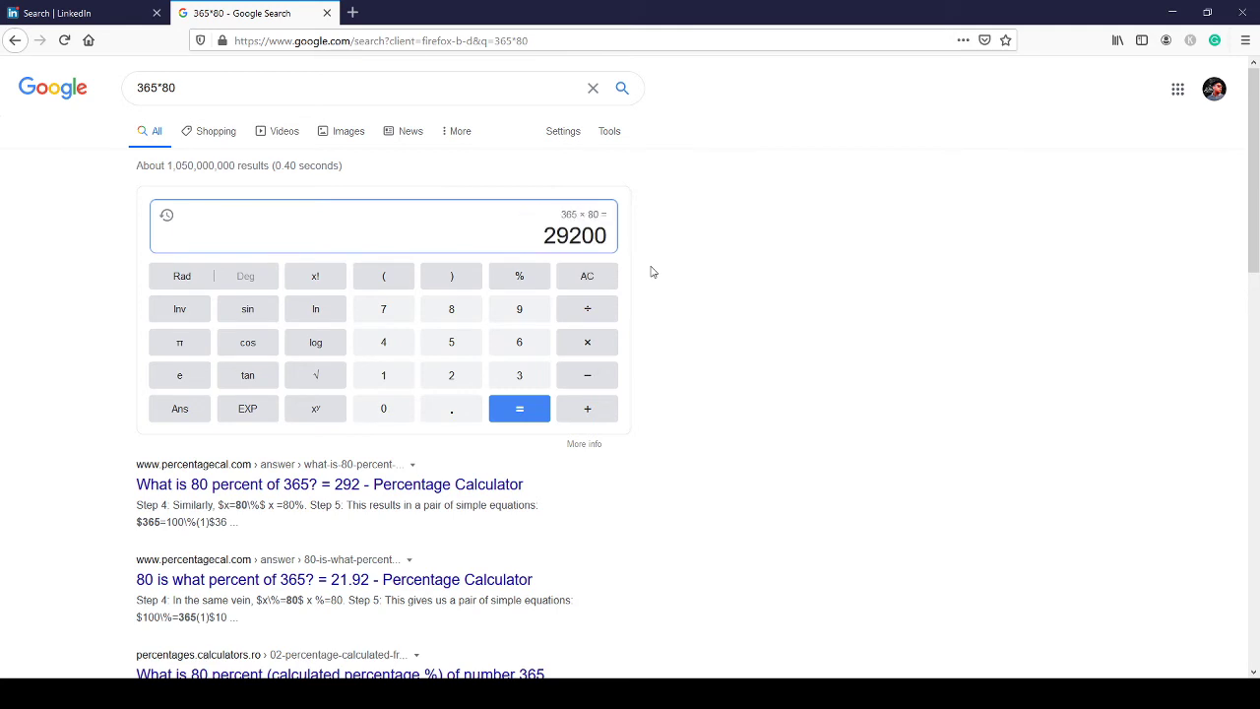
# Clear the calculator and calculate 5 × 365
pyautogui.click(588, 277)
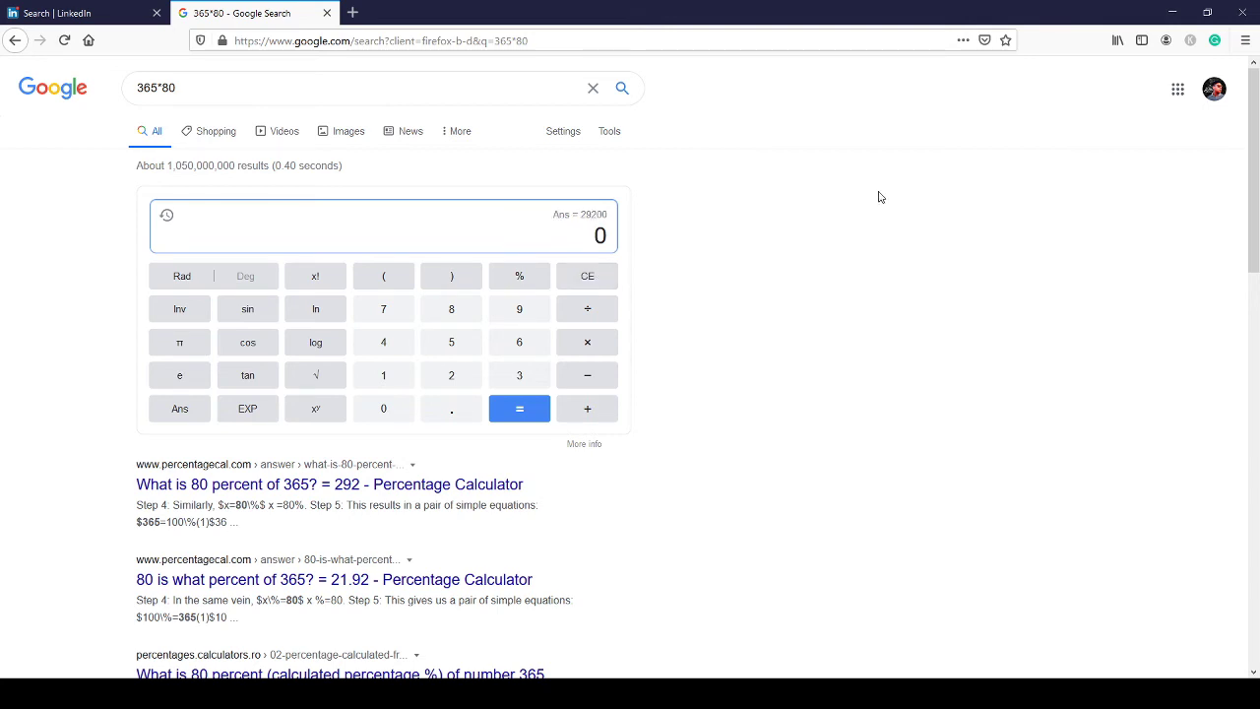
pyautogui.write('5*80')
pyautogui.press('BackSpace')
pyautogui.press('BackSpace')
pyautogui.write('365')
pyautogui.press('Return')
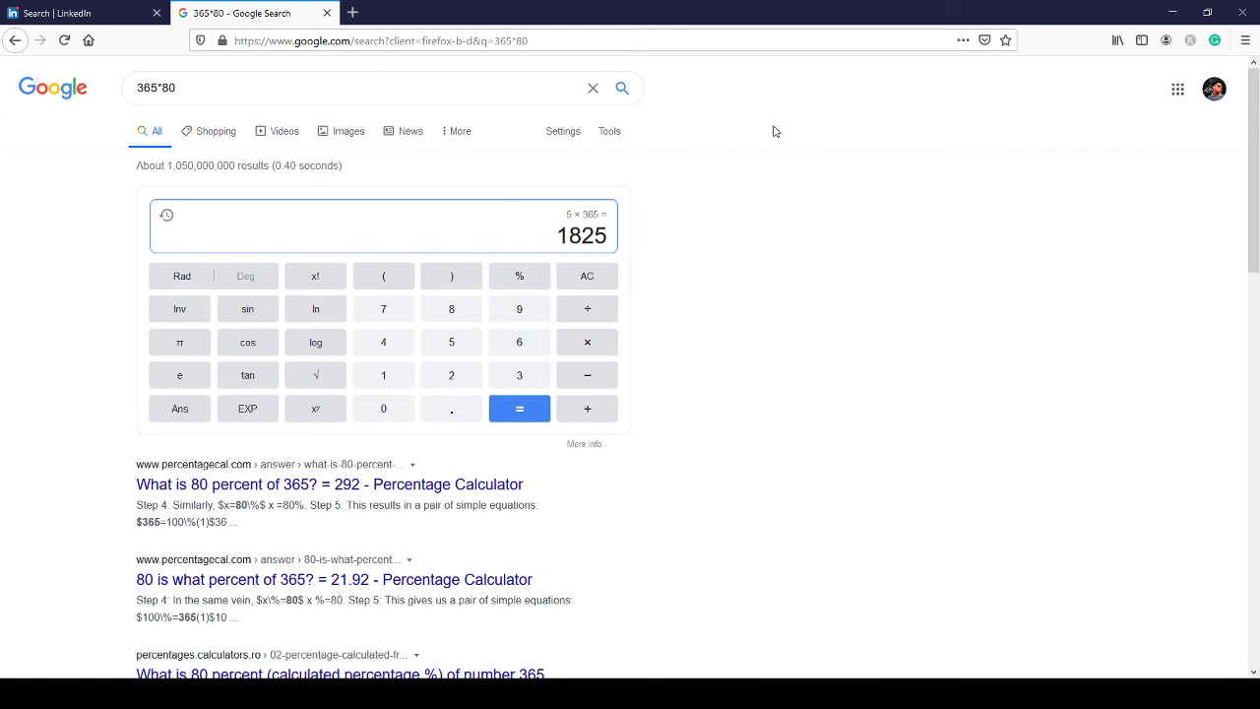
pyautogui.click(941, 230)
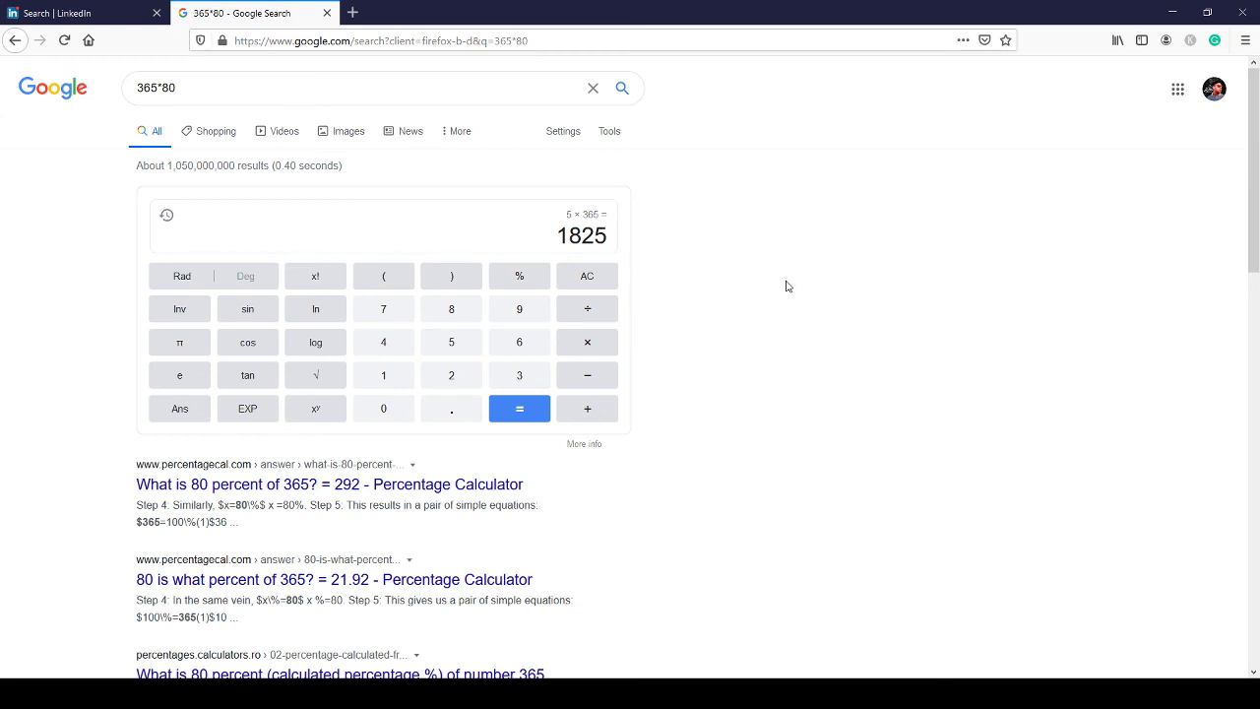
pyautogui.click(602, 283)
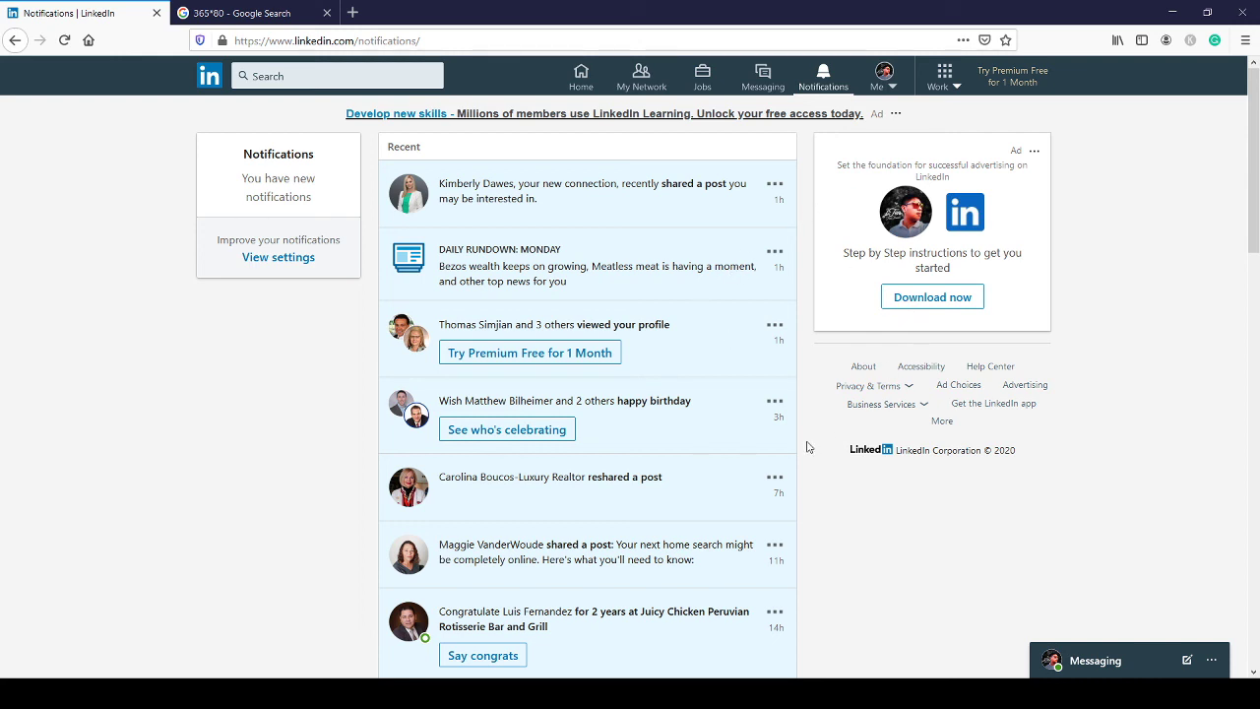
# Look through the recent notifications on LinkedIn
pyautogui.scroll(-3, 807, 447)
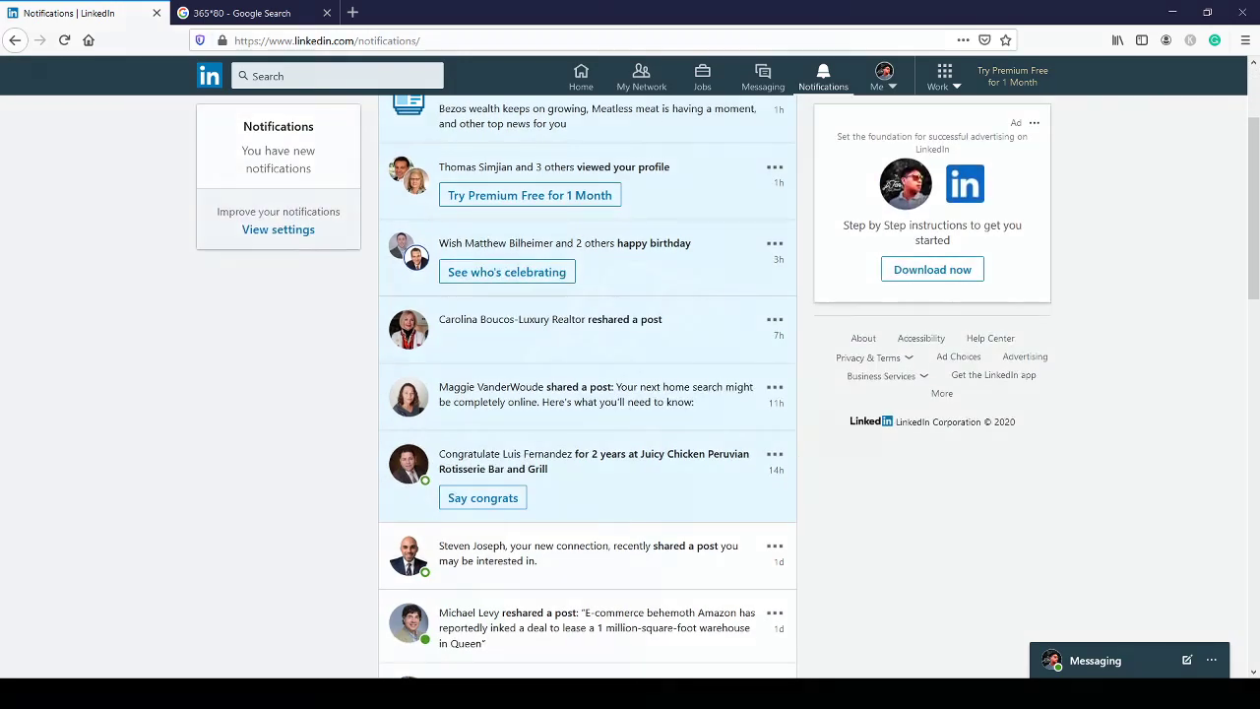